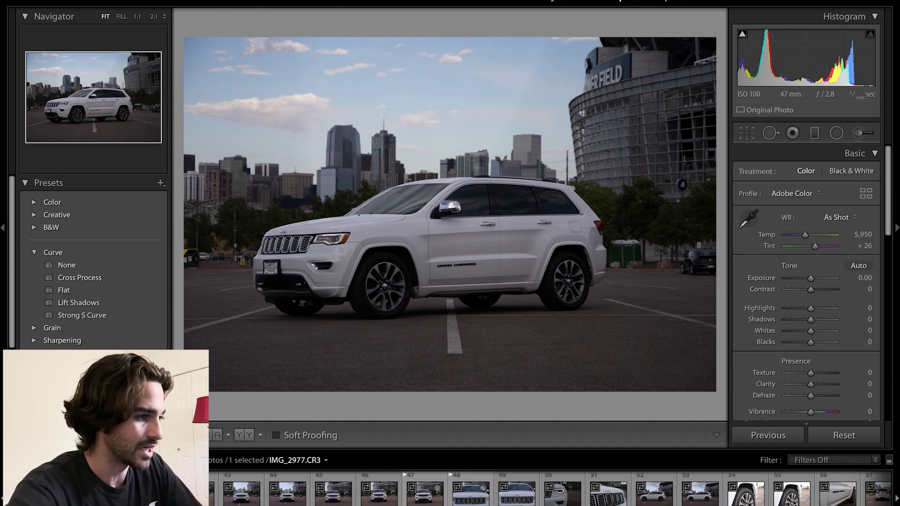
Flag the side-view Jeep shot, the next exterior shots and the grille close-up as picks
key(Right)
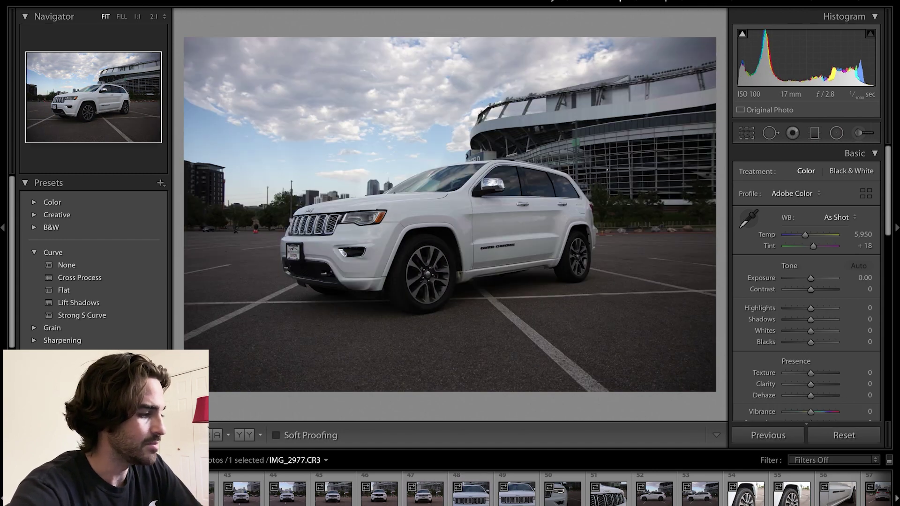
key(Right)
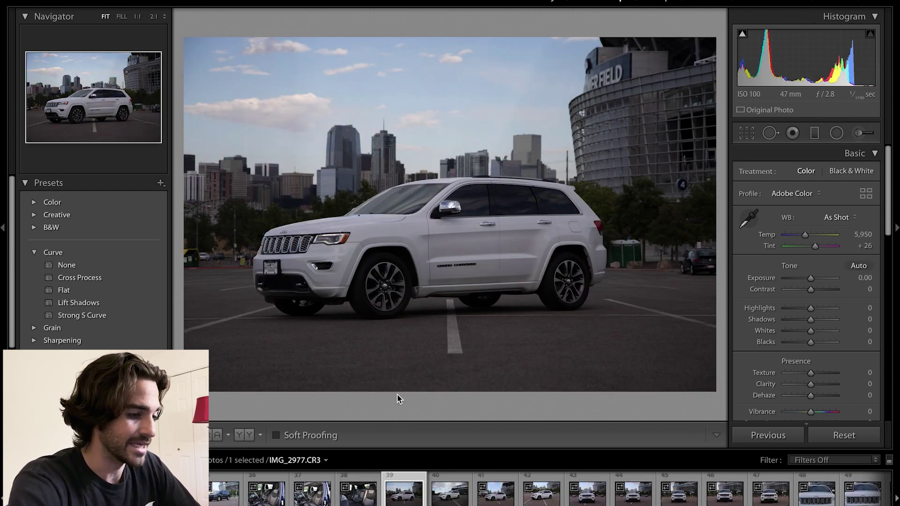
key(p)
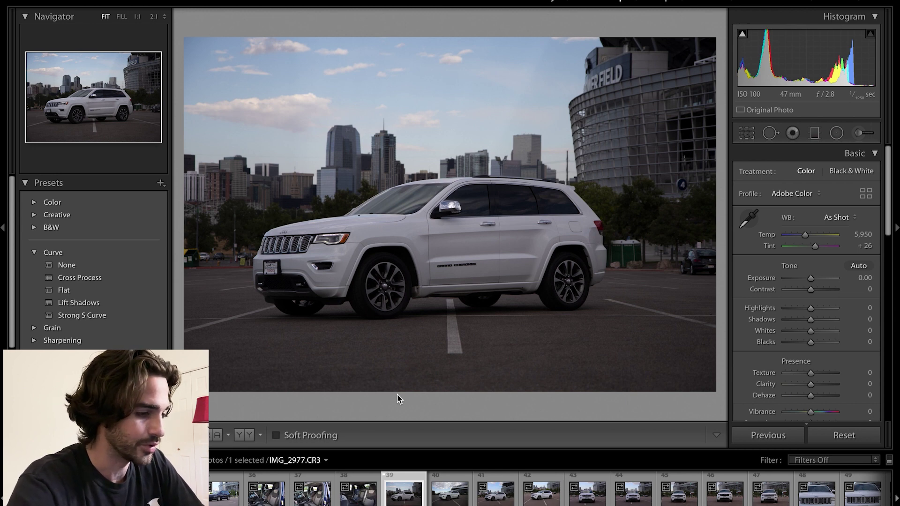
key(Right)
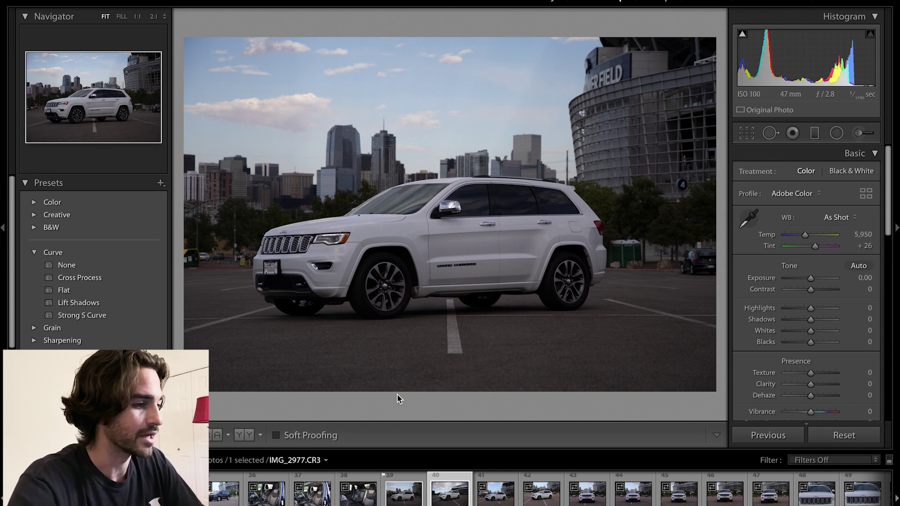
key(Right)
key(Right)
key(Right)
key(Right)
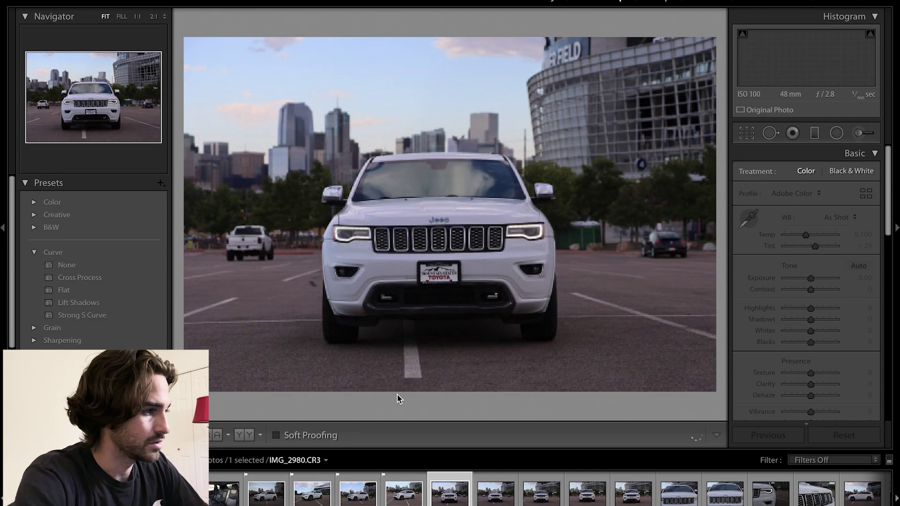
key(Right)
key(Right)
key(Right)
key(Right)
key(p)
key(Right)
key(Right)
key(p)
key(Right)
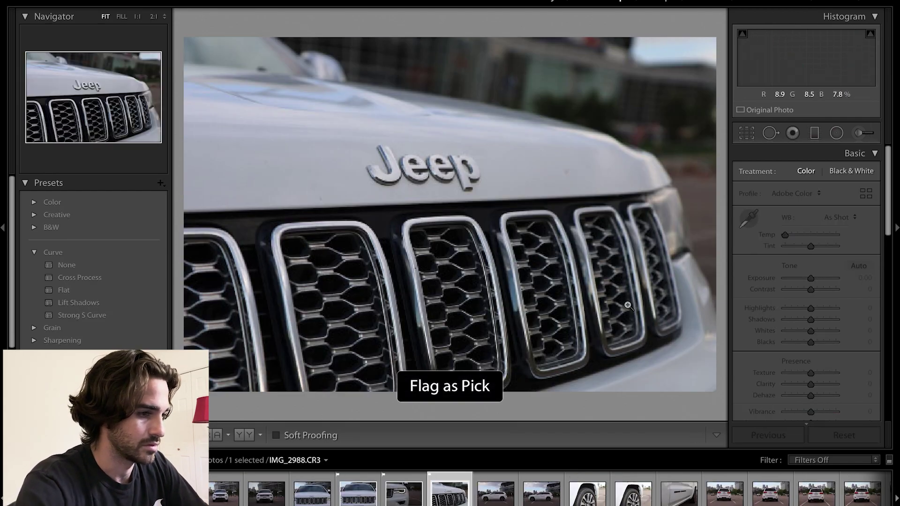
key(p)
Step through the remaining exterior shots, flagging several more as picks
key(Right)
key(Right)
key(p)
key(Right)
key(Right)
key(Right)
key(Right)
key(p)
key(Right)
key(Right)
key(Right)
key(Right)
key(p)
key(Right)
key(Right)
key(Right)
key(Right)
key(Right)
key(Right)
key(Right)
key(Right)
key(Right)
key(Right)
key(Right)
key(Right)
key(Right)
key(Right)
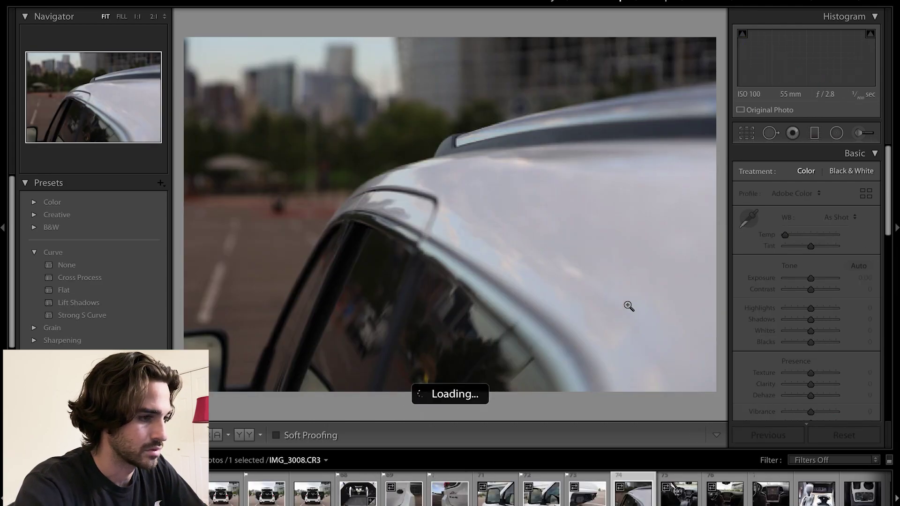
Flag the interior photos, including the console close-up, as picks
key(Right)
key(Right)
key(Right)
key(Right)
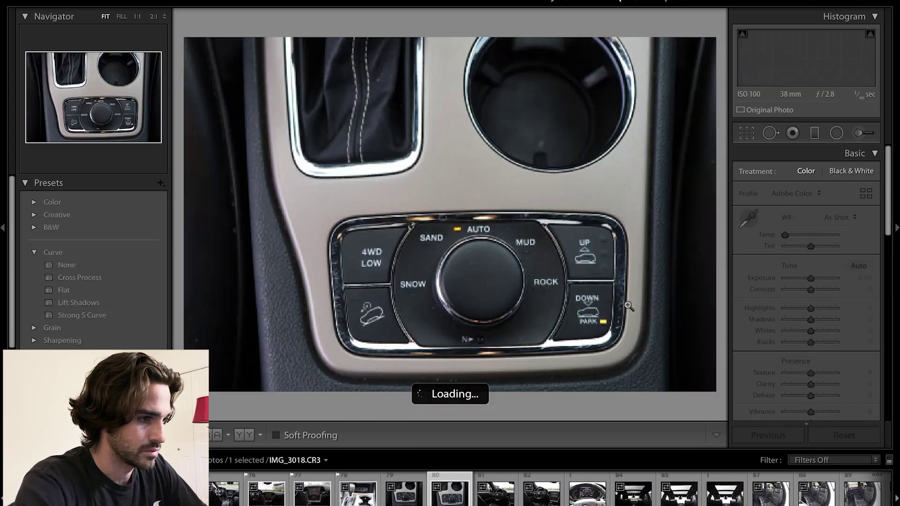
key(Right)
key(Right)
key(p)
key(Right)
key(Right)
key(Right)
key(Right)
key(Right)
key(Right)
key(Right)
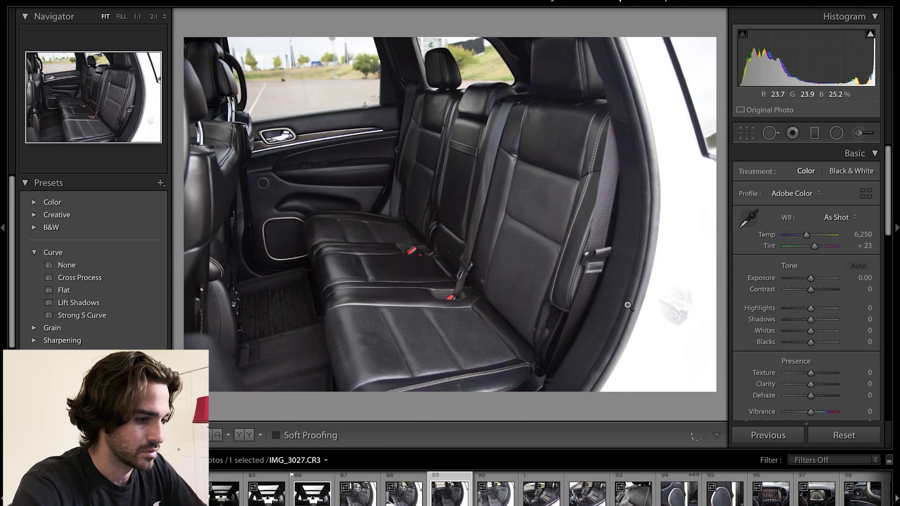
key(Right)
key(Right)
key(Right)
key(Right)
key(Right)
key(Right)
key(Right)
key(Right)
key(Right)
key(p)
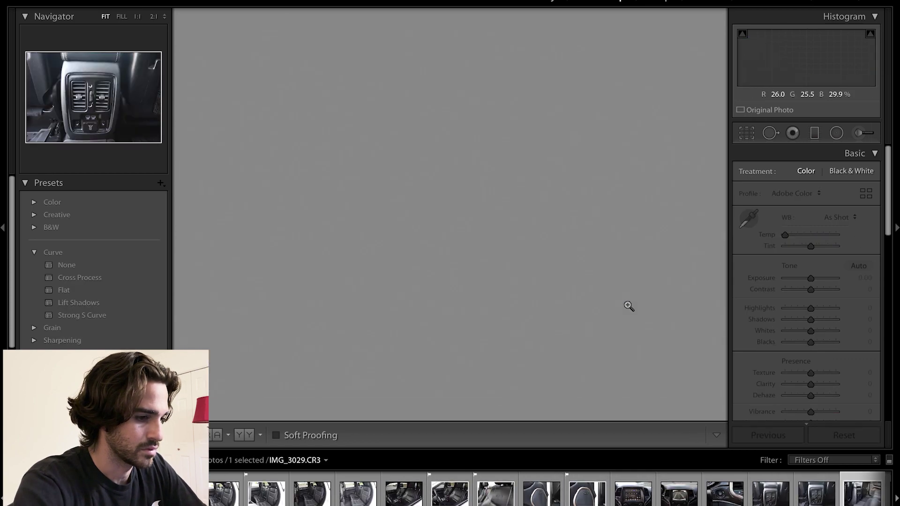
key(Right)
key(Right)
key(Right)
key(Right)
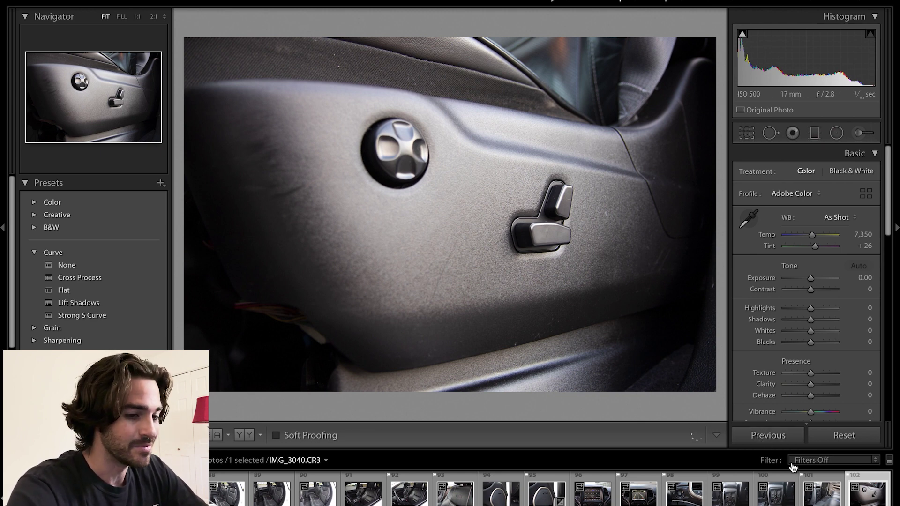
Set the filmstrip filter to Flagged so only picked photos appear
click(819, 462)
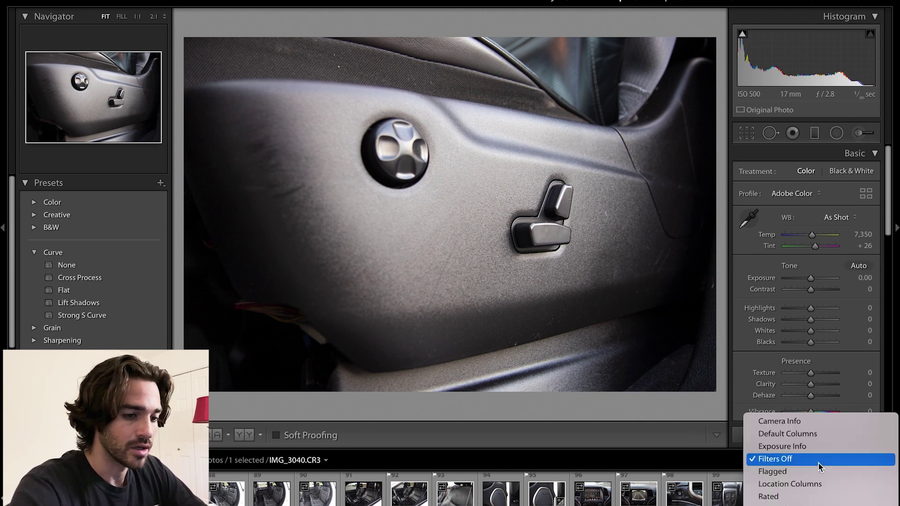
click(798, 472)
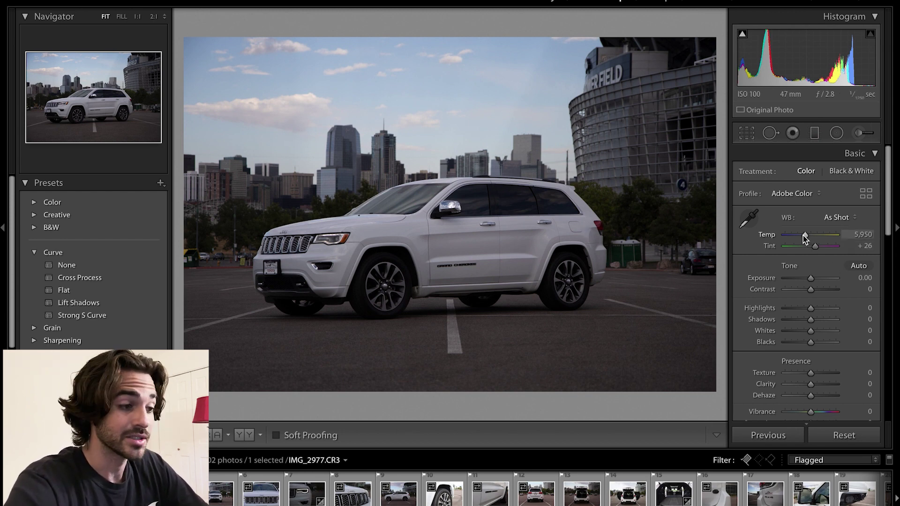
Set Highlights to -52, lift Shadows to +69 and raise Exposure to +1.00
scroll(804, 238, down, 1)
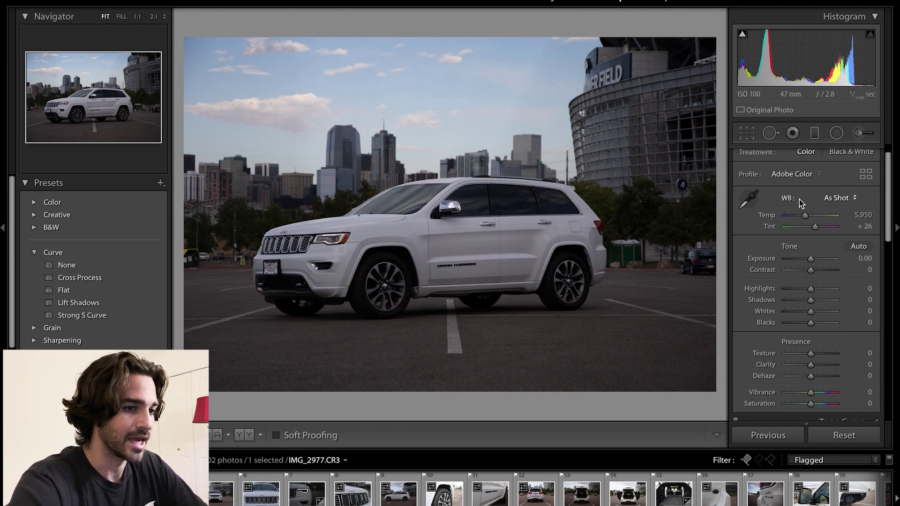
scroll(800, 215, down, 1)
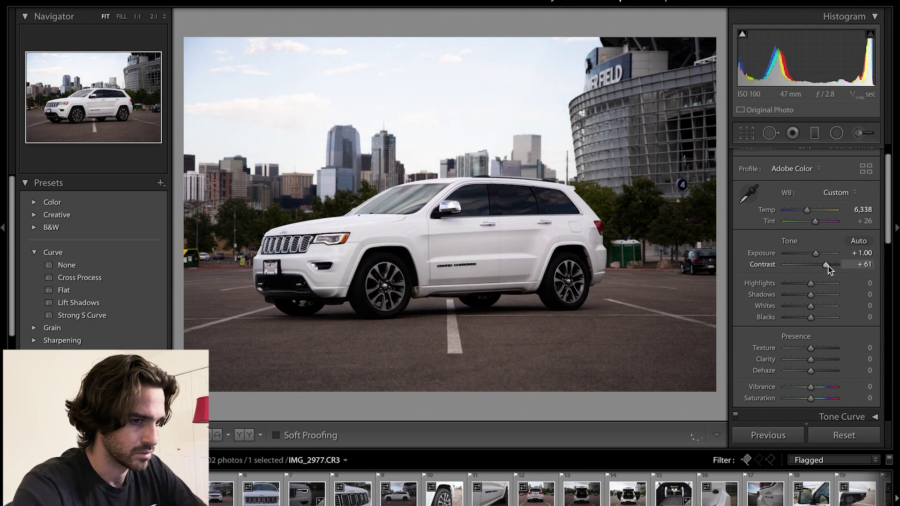
scroll(826, 266, up, 6)
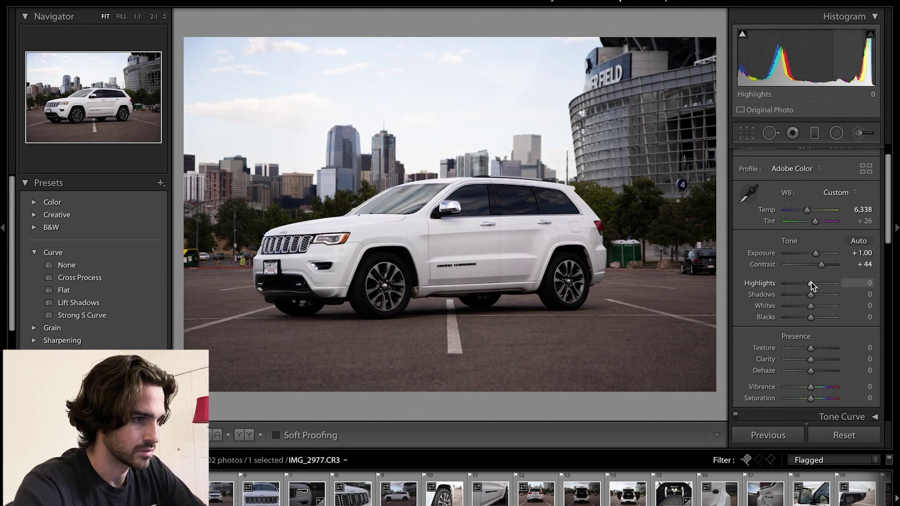
mouse_move(811, 283)
mouse_down()
mouse_move(791, 284)
mouse_move(826, 295)
mouse_move(800, 297)
mouse_move(824, 298)
mouse_move(823, 307)
mouse_move(804, 305)
mouse_move(824, 311)
mouse_move(802, 315)
mouse_move(825, 295)
mouse_up()
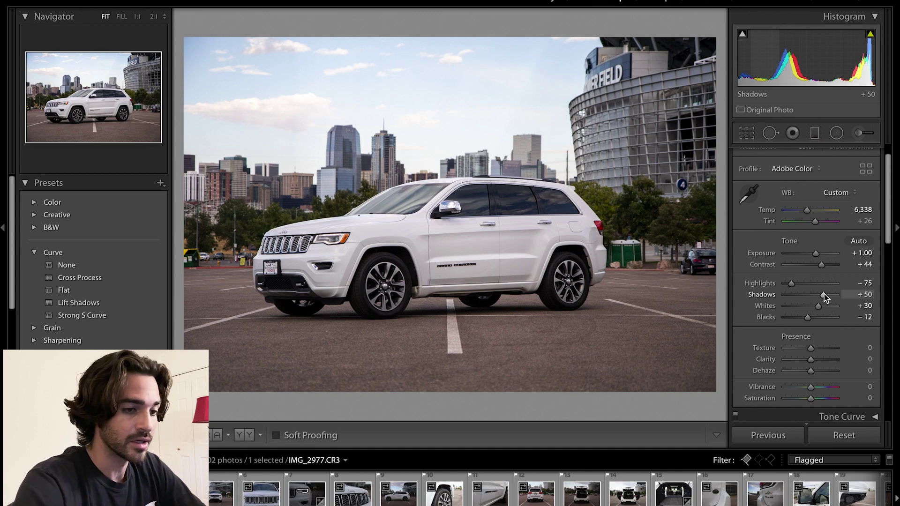
mouse_move(824, 294)
mouse_down()
mouse_move(837, 296)
mouse_move(815, 295)
mouse_up()
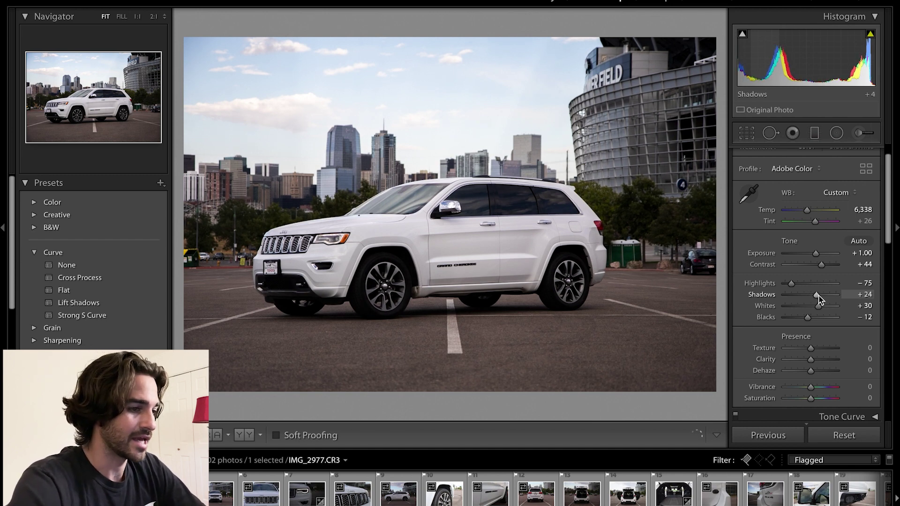
mouse_move(818, 297)
mouse_down()
mouse_move(838, 296)
mouse_move(800, 298)
mouse_move(823, 296)
mouse_up()
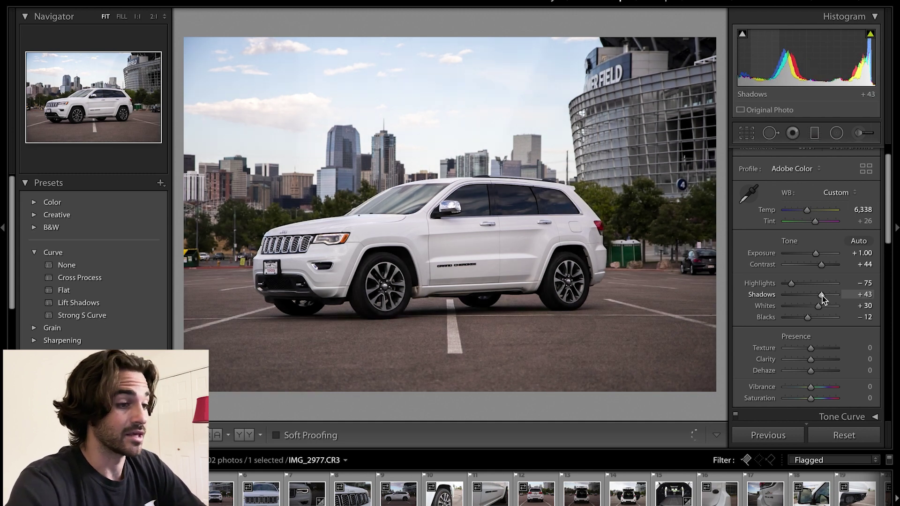
drag(822, 297, 829, 295)
drag(816, 253, 814, 254)
Add Texture +10, Clarity +18, Dehaze +11, Vibrance +4 and raise Whites to +36
scroll(808, 286, down, 1)
drag(810, 316, 812, 352)
mouse_move(818, 275)
mouse_down()
mouse_move(828, 278)
mouse_move(798, 254)
mouse_move(828, 263)
mouse_up()
scroll(818, 289, down, 1)
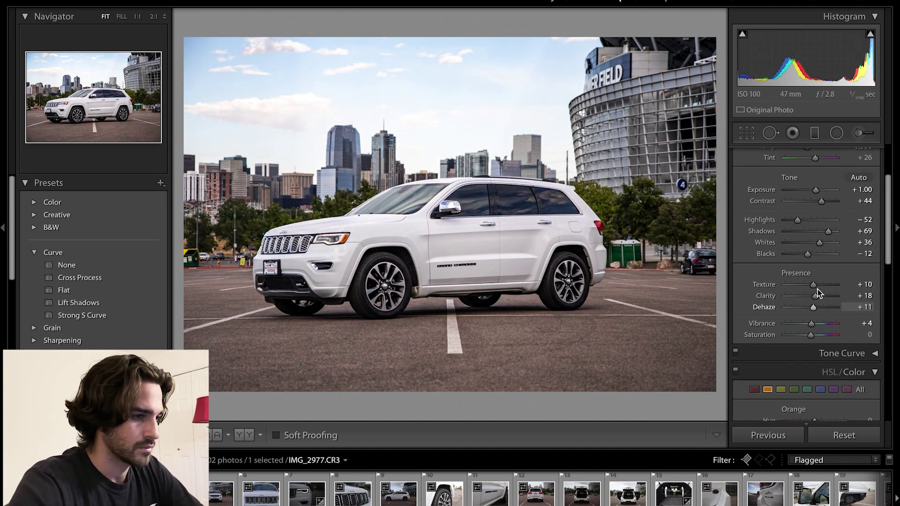
scroll(818, 288, up, 3)
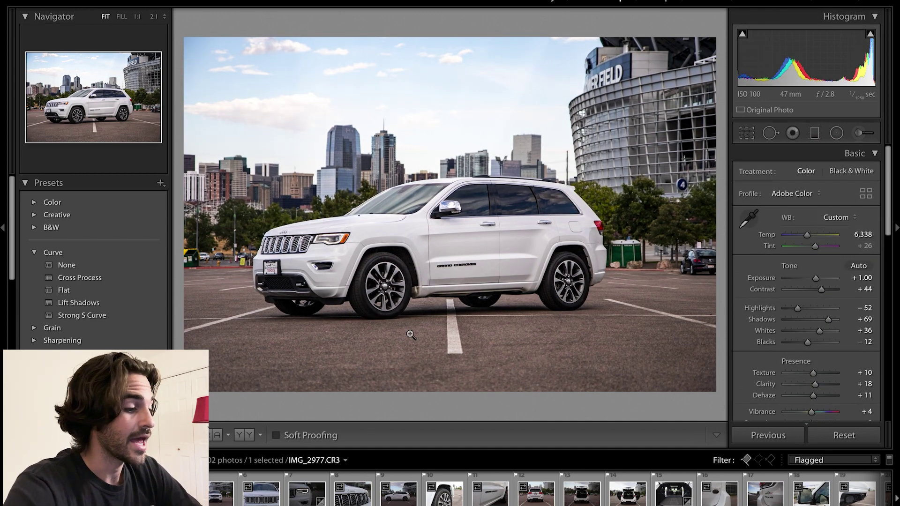
click(244, 437)
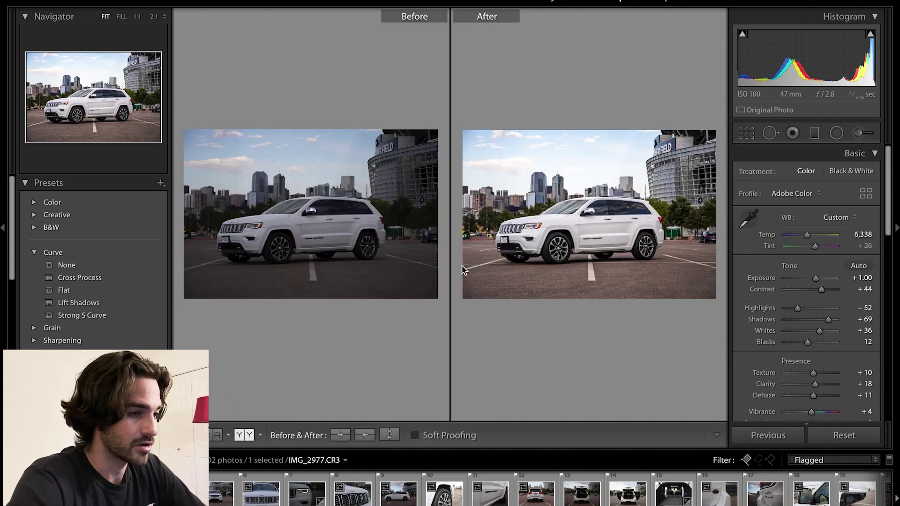
click(309, 213)
drag(461, 210, 234, 167)
key(y)
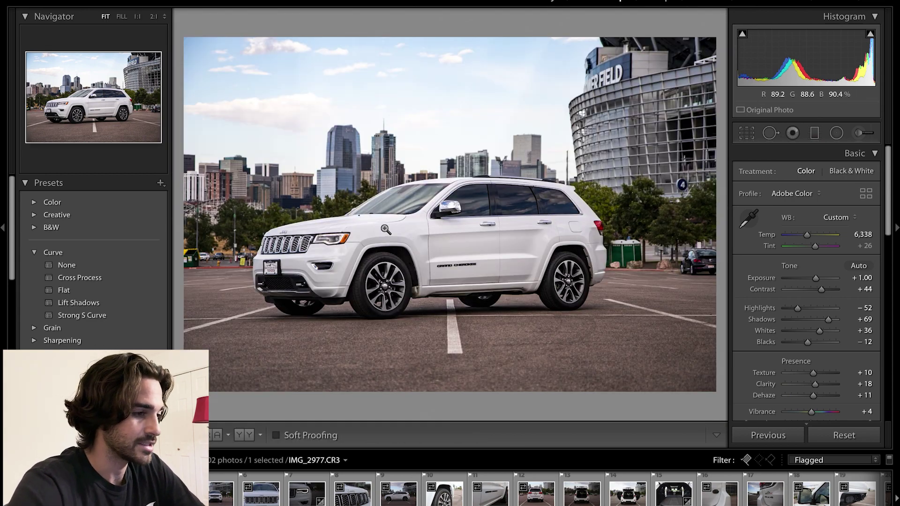
Copy the side-view photo's develop settings and advance to IMG_2978
key(super+shift+c)
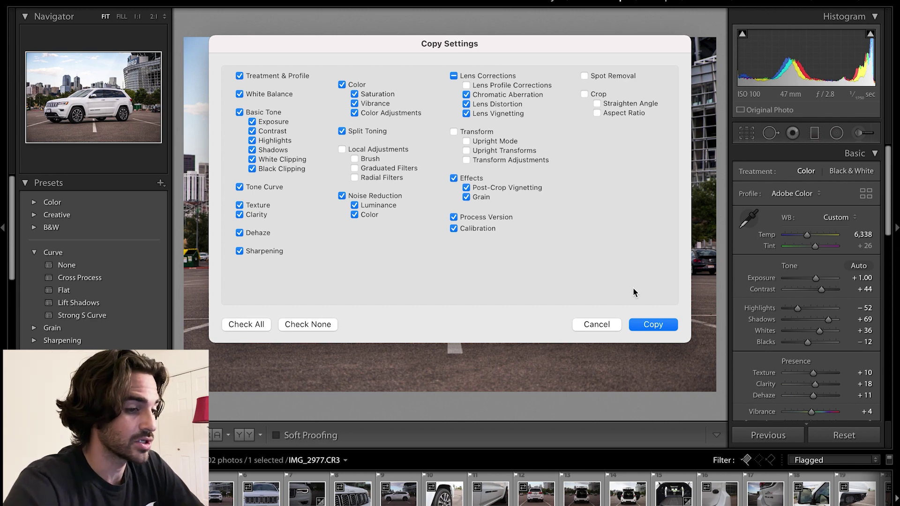
click(648, 325)
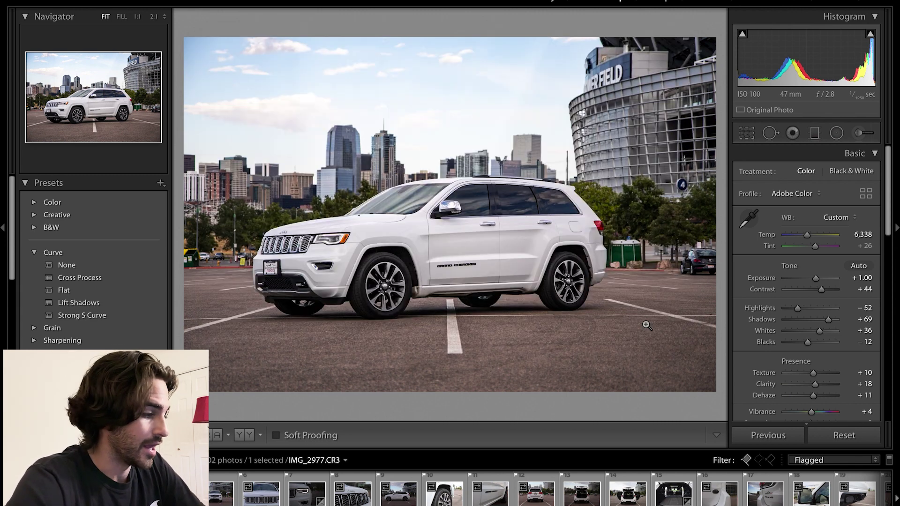
key(Right)
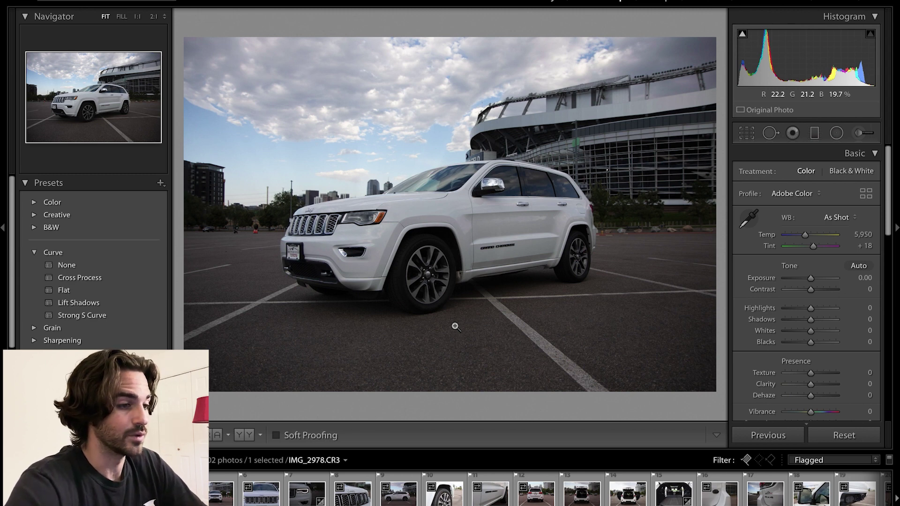
Paste the copied edits, set Highlights -84 and Exposure +0.95, then advance to IMG_2979
key(ctrl+shift+v)
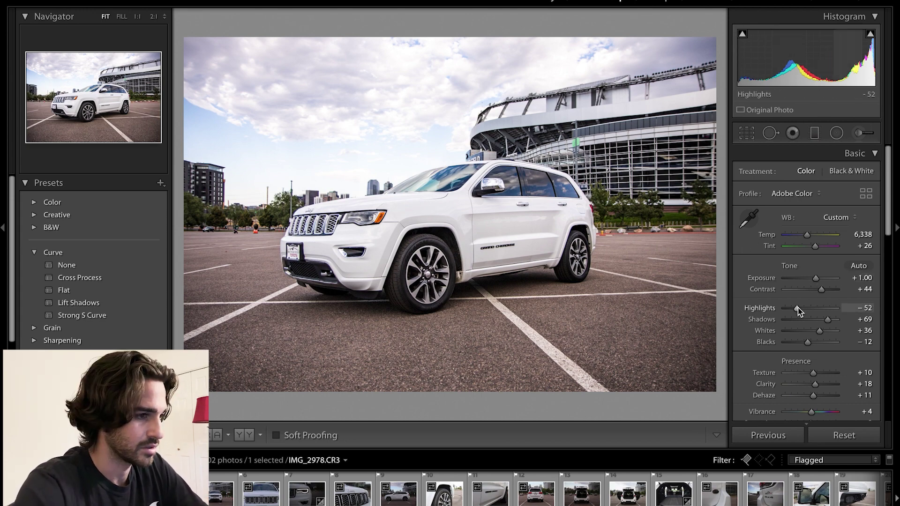
mouse_move(797, 310)
mouse_down()
mouse_move(809, 313)
mouse_move(789, 311)
mouse_up()
drag(820, 281, 816, 279)
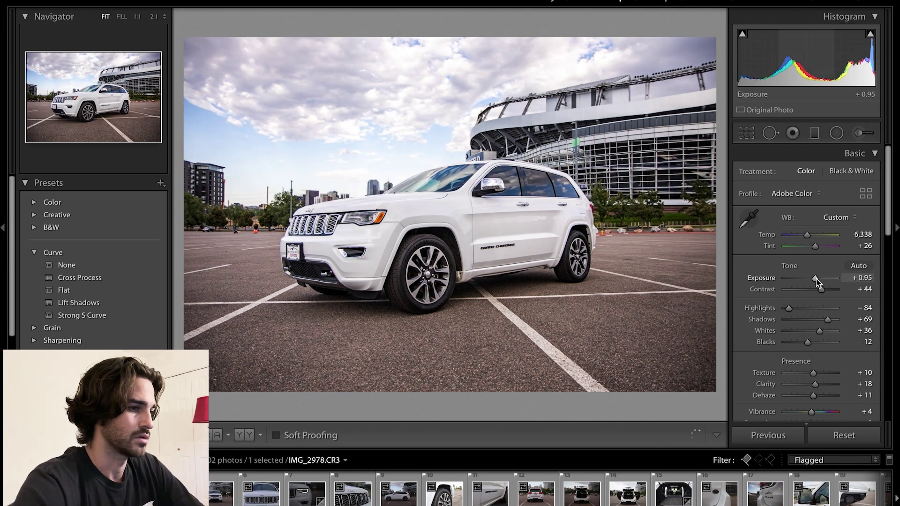
key(Right)
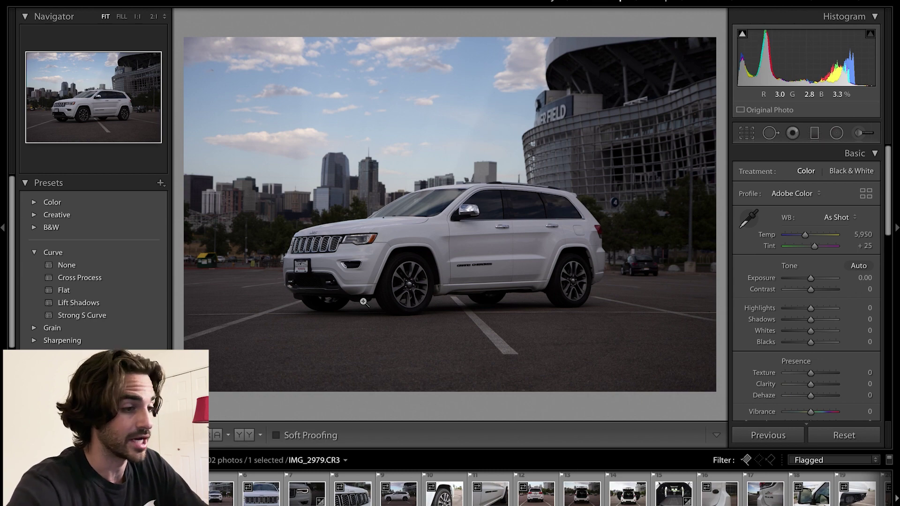
Paste the edits onto IMG_2979, then raise the front-view photo's exposure to +1.25
key(ctrl+shift+v)
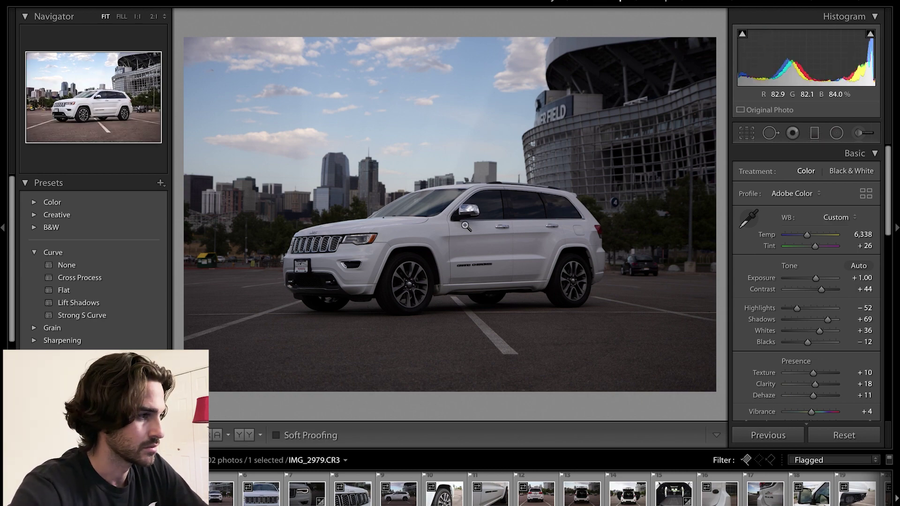
key(Right)
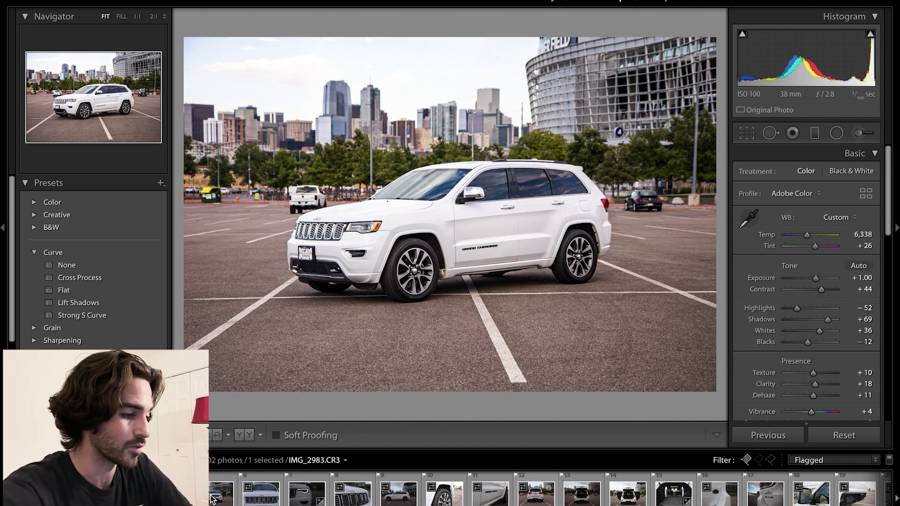
click(261, 493)
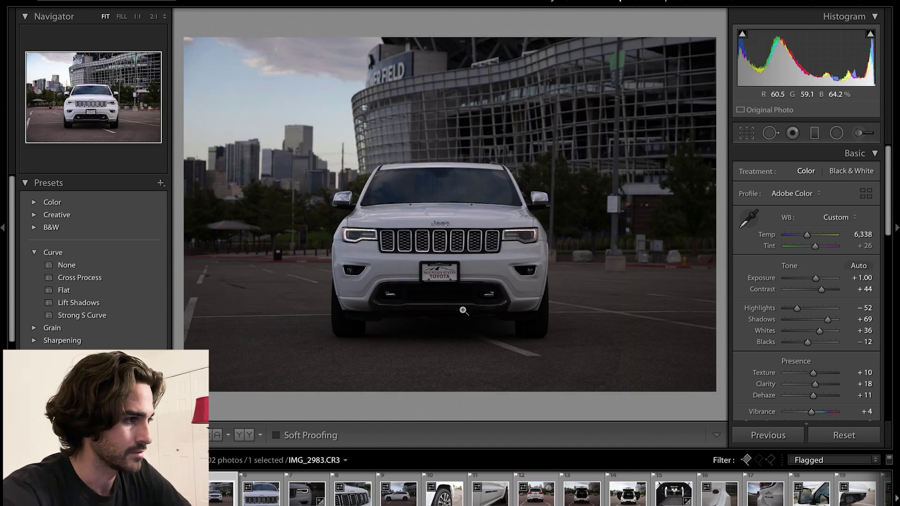
drag(820, 279, 819, 279)
Review the headlight and grille close-ups and lower the wheel close-up's exposure below zero
key(Right)
key(Right)
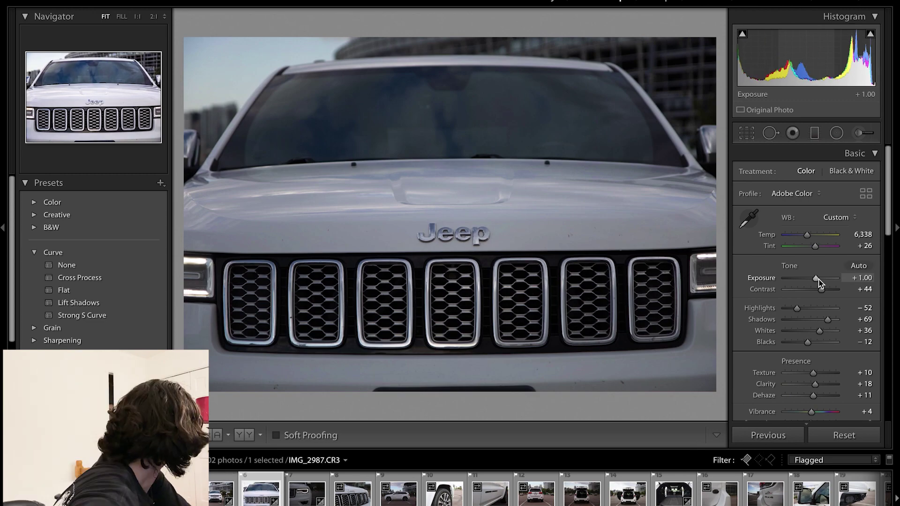
key(Left)
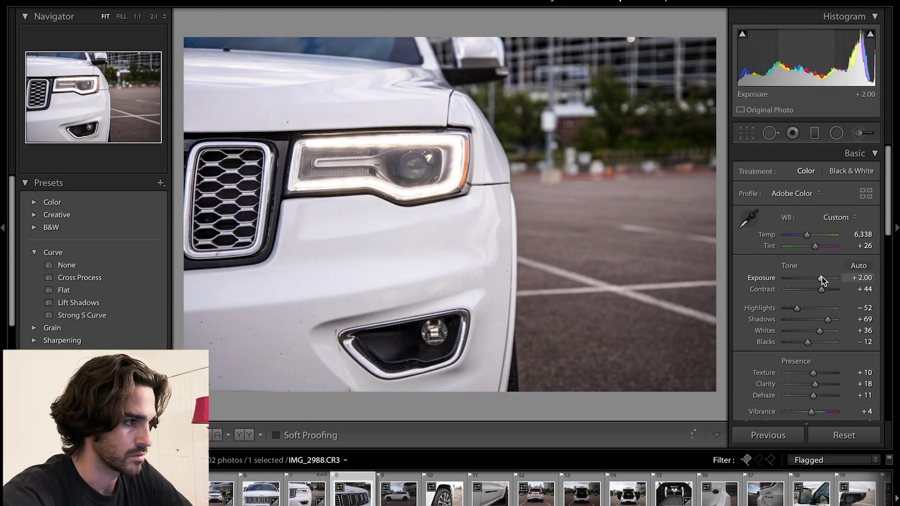
key(Right)
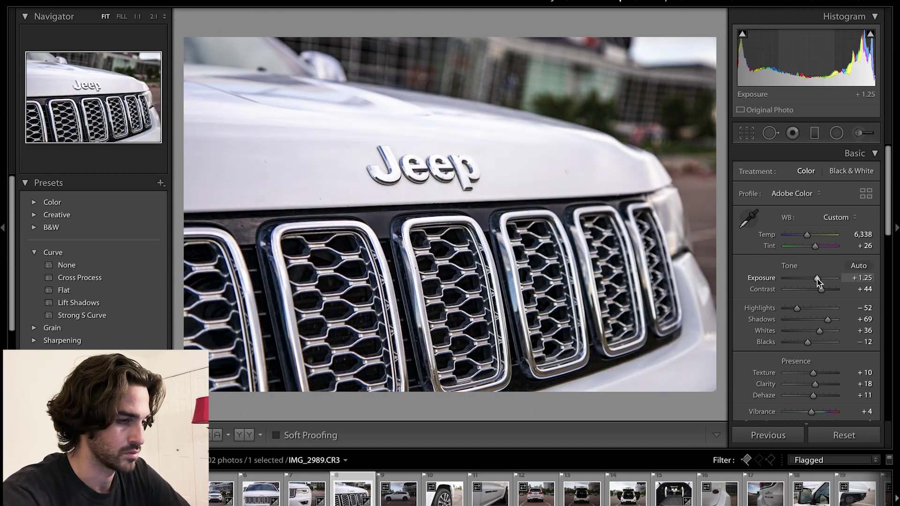
key(Right)
Review the badge, rear and tow hitch shots, then return to the rear-view photo IMG_2998
key(Right)
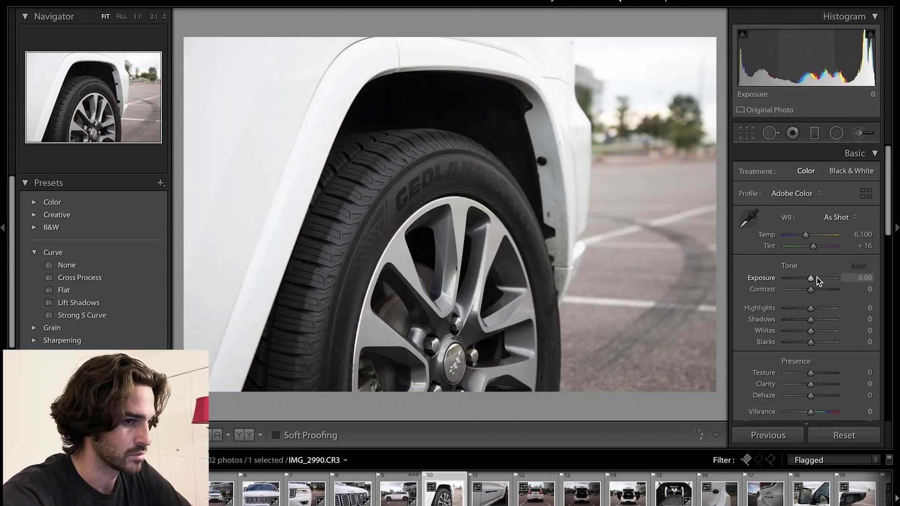
drag(817, 277, 810, 278)
key(Right)
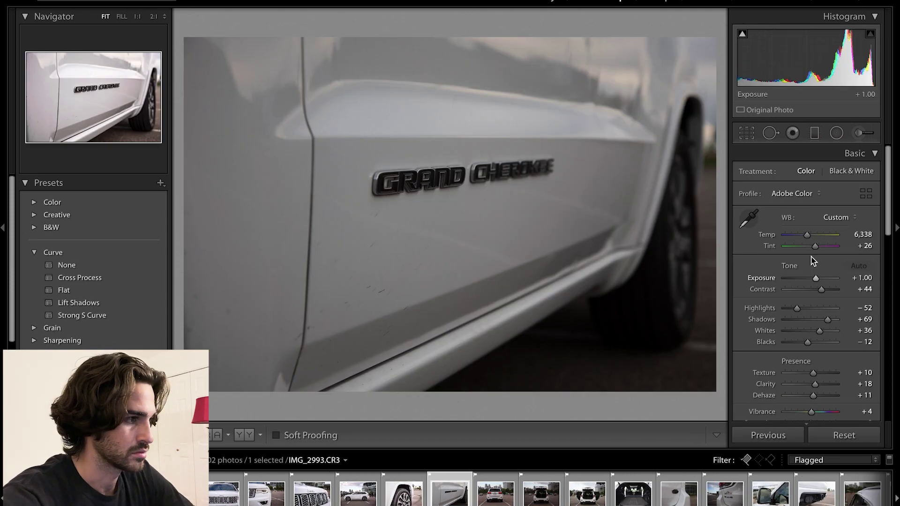
key(Right)
key(Right)
key(Right)
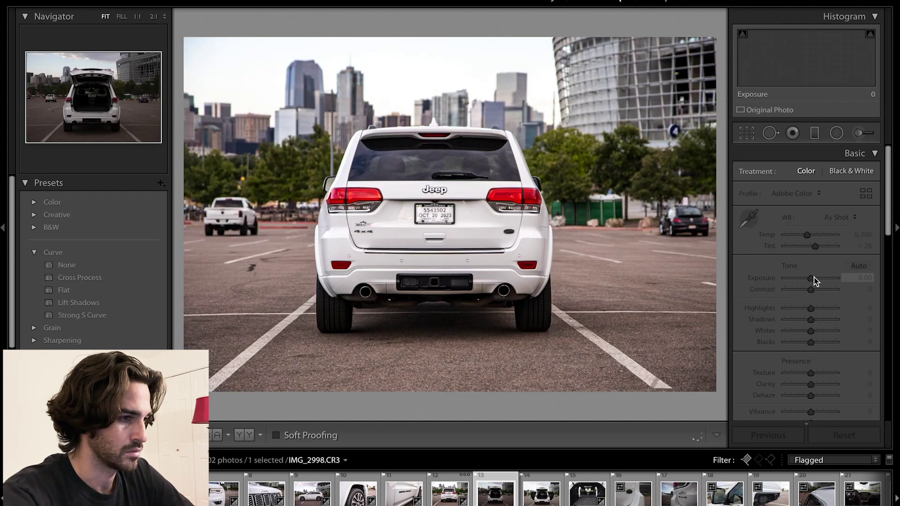
key(Right)
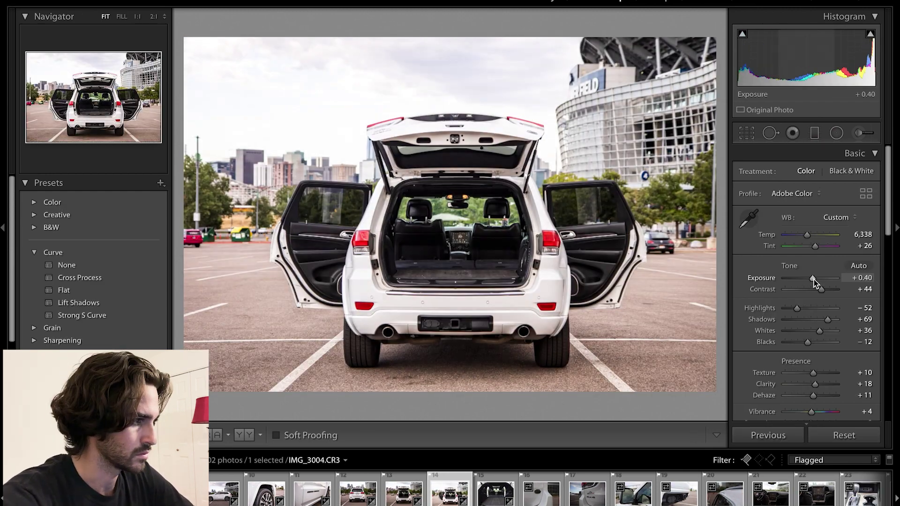
key(Right)
key(Right)
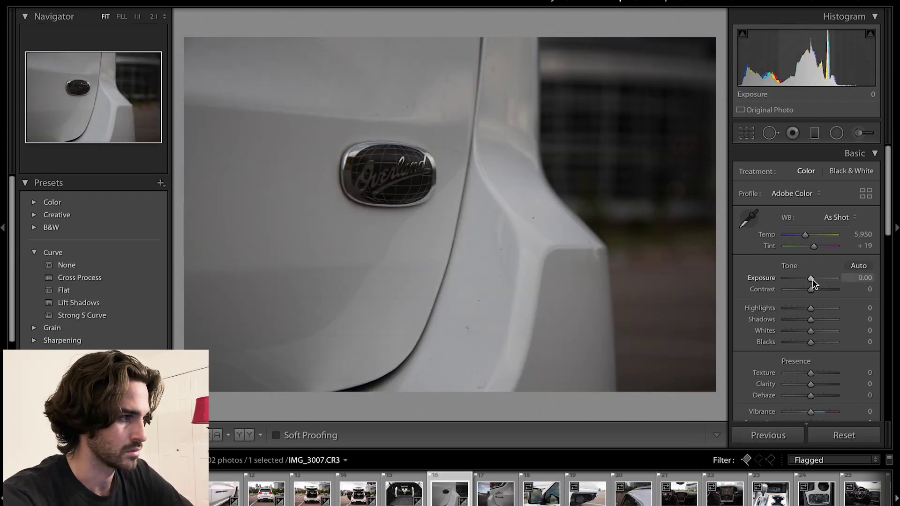
key(Right)
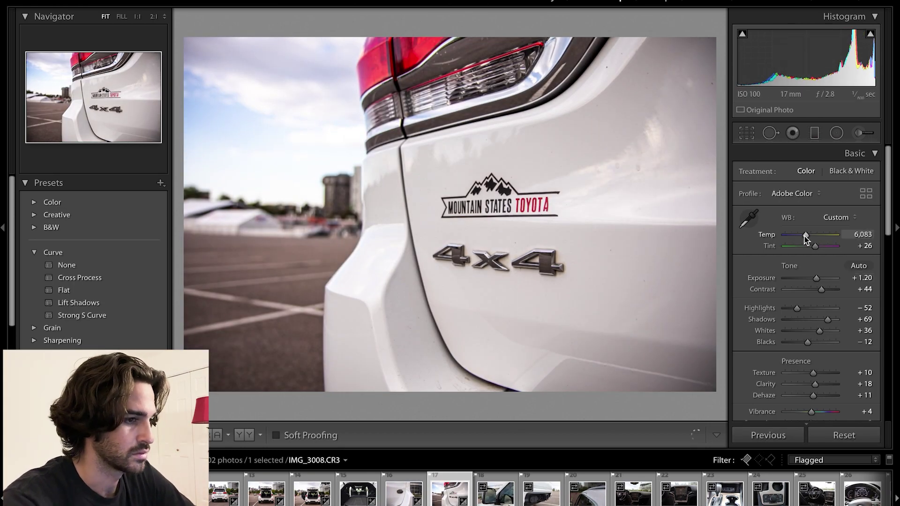
key(Right)
key(Right)
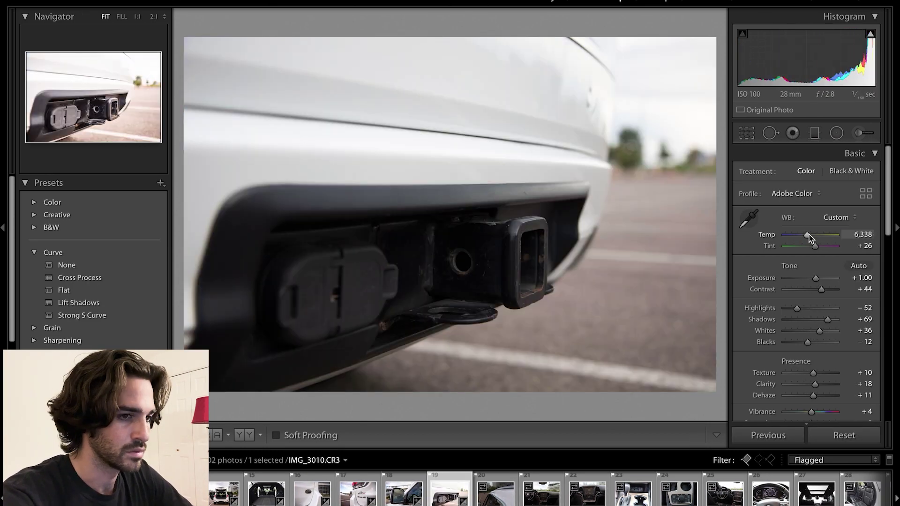
key(Right)
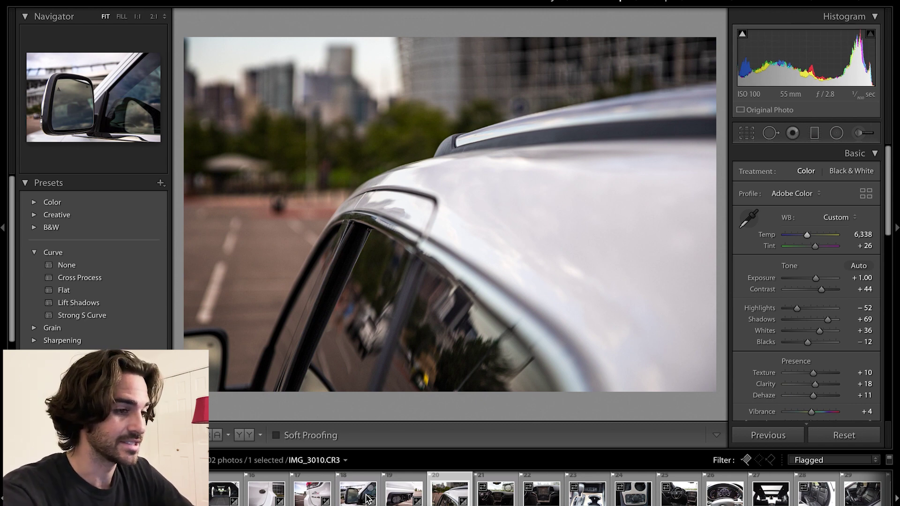
click(173, 495)
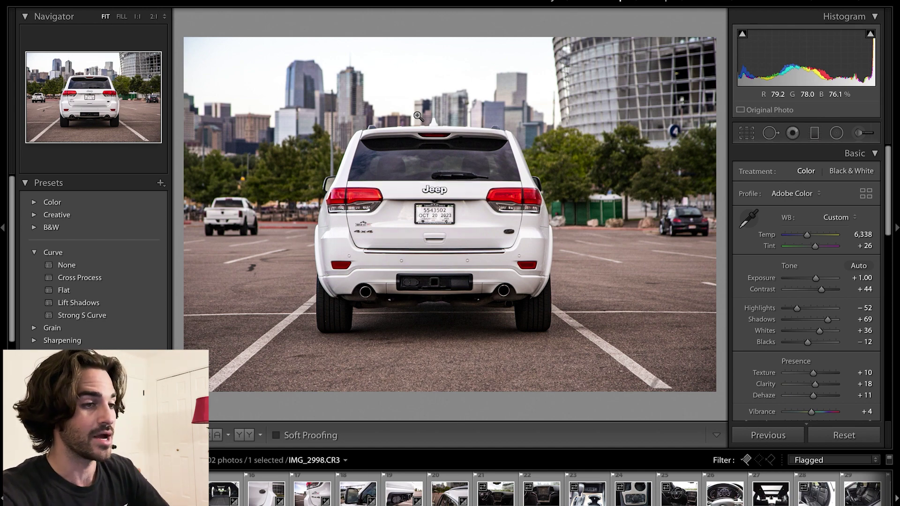
Straighten IMG_2998 along the Jeep's roof line to a 0.19° angle and apply the crop
click(752, 136)
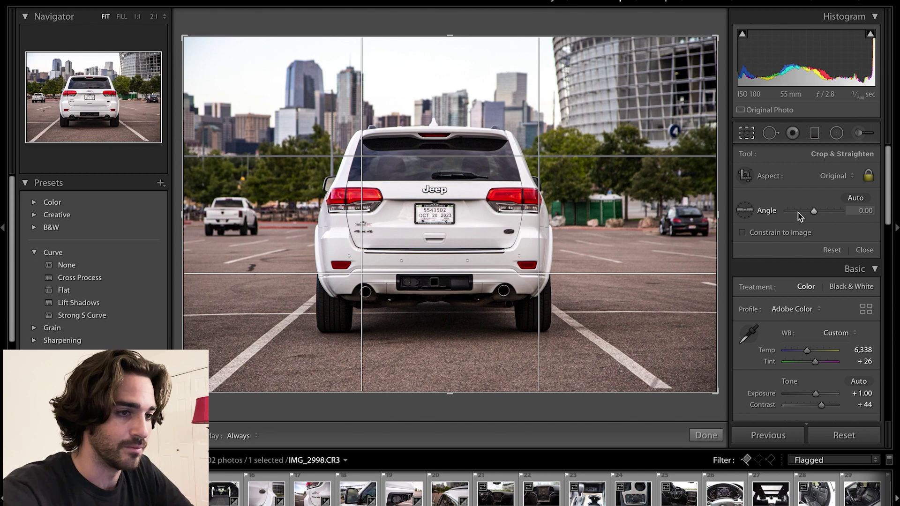
click(750, 212)
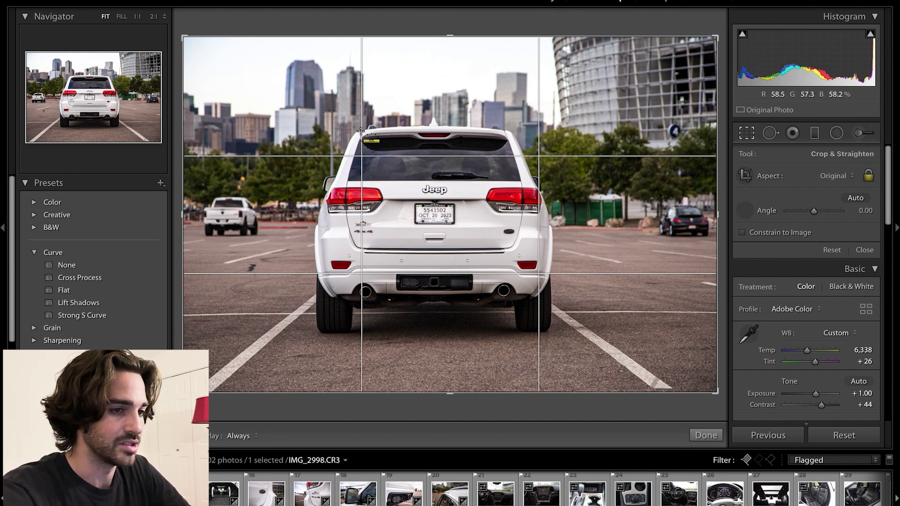
drag(361, 131, 504, 130)
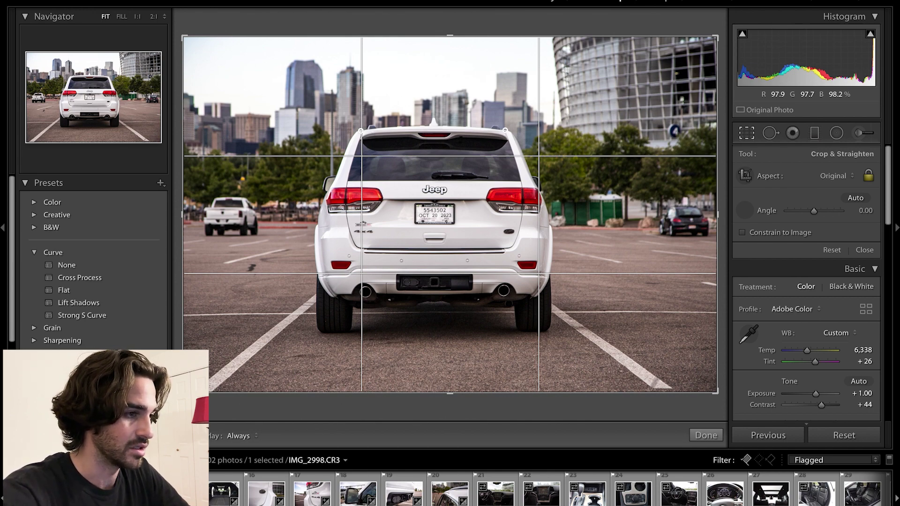
drag(504, 130, 505, 130)
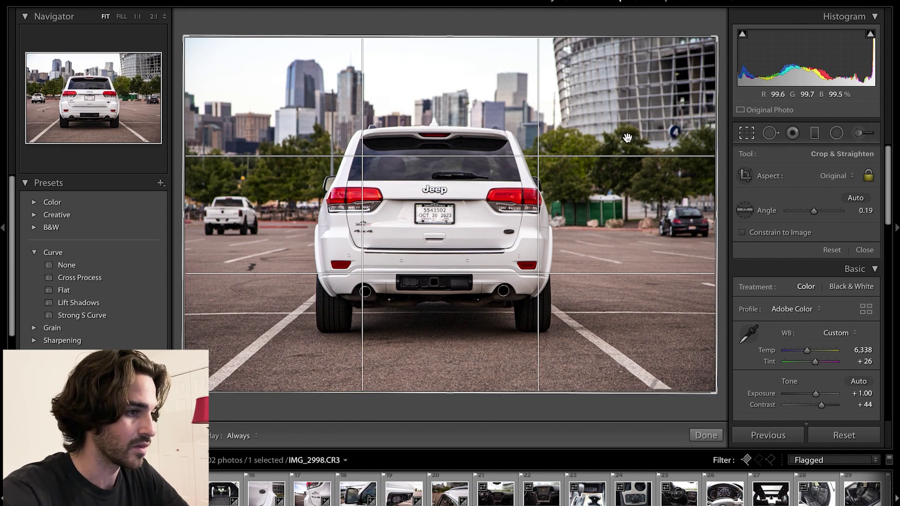
click(707, 435)
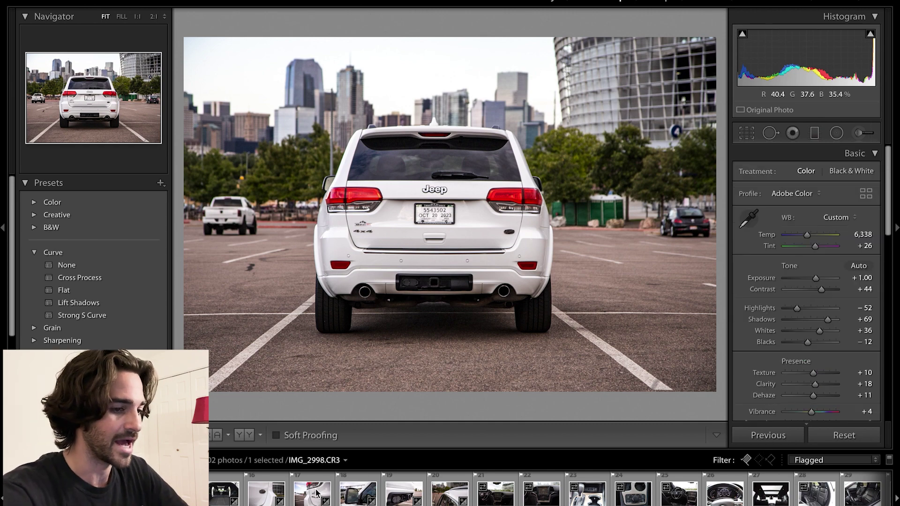
Tighten the Overland badge photo's crop from both corners, recentre the badge and apply
click(261, 498)
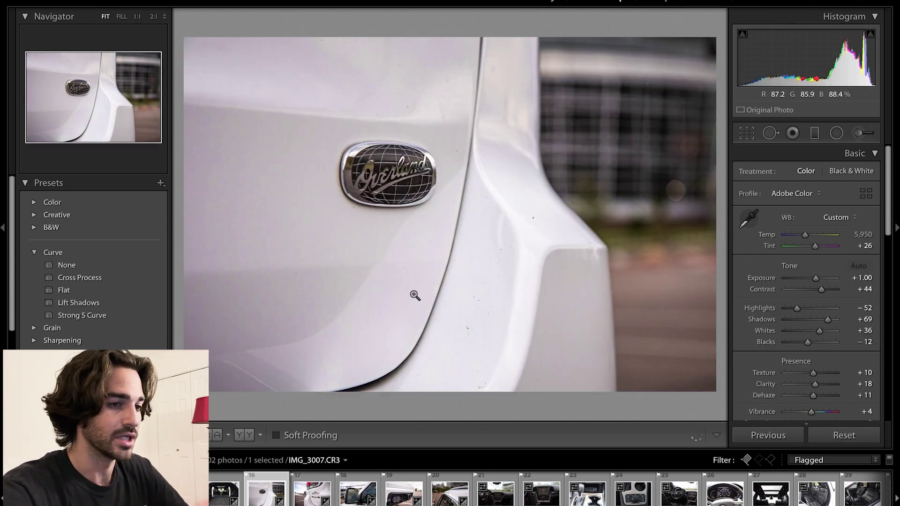
click(749, 134)
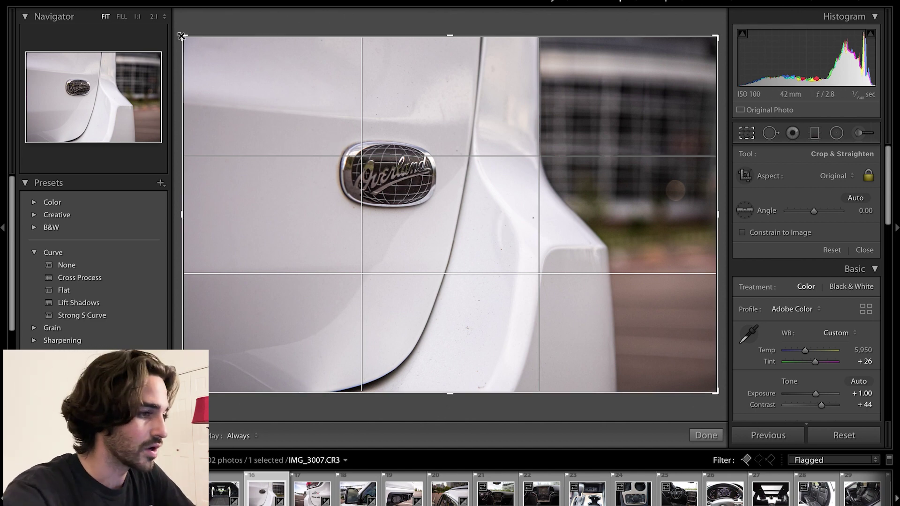
drag(181, 36, 187, 39)
drag(710, 387, 694, 378)
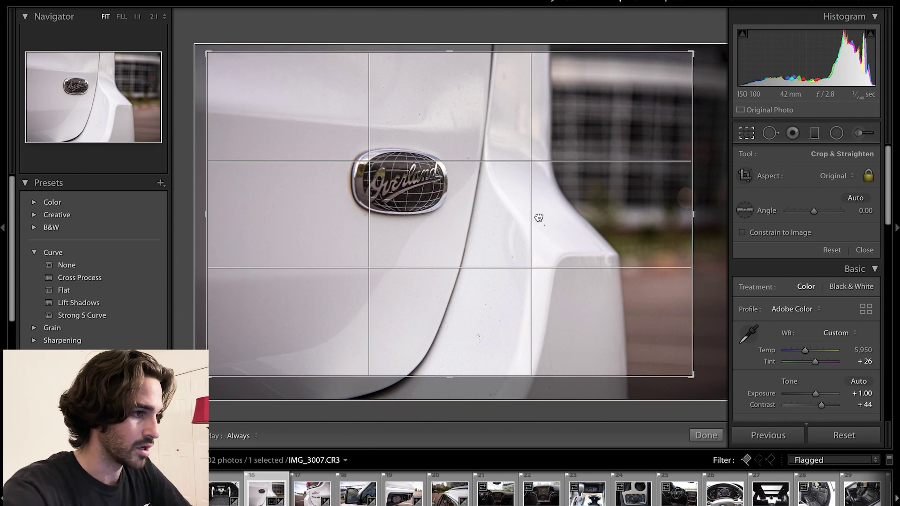
drag(547, 224, 510, 203)
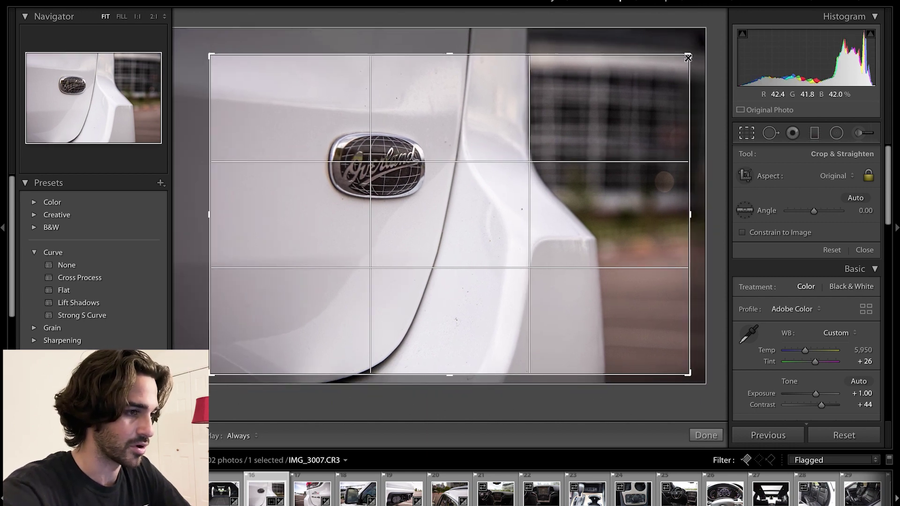
key(Return)
Crop the Grand Cherokee badge photo tighter from the top-left, lowering the badge in frame
click(216, 494)
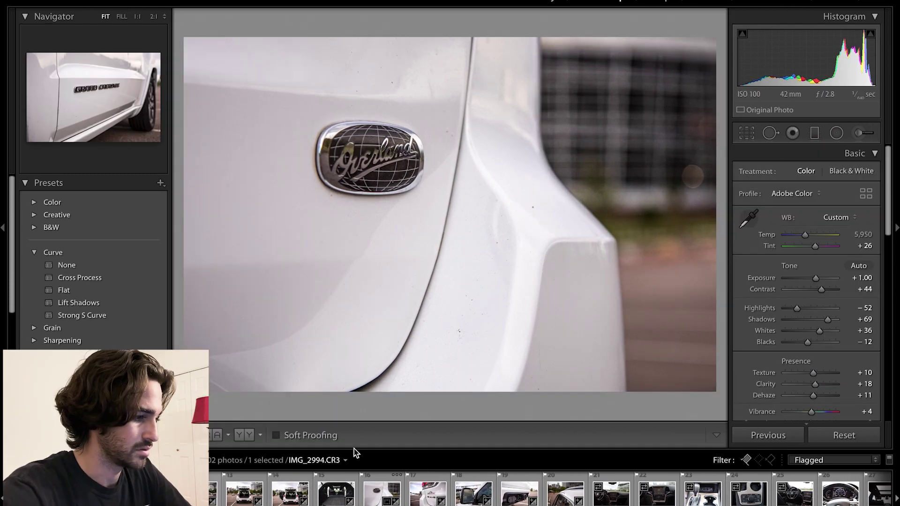
key(r)
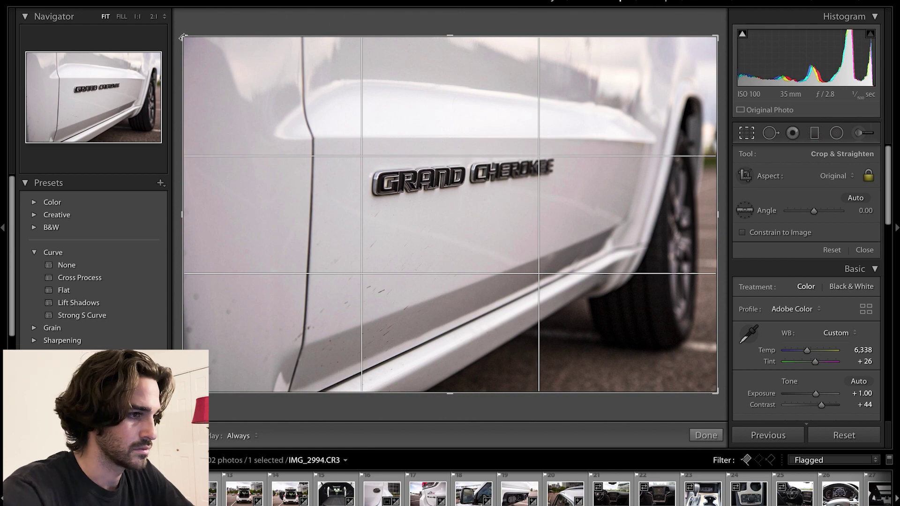
drag(183, 37, 283, 104)
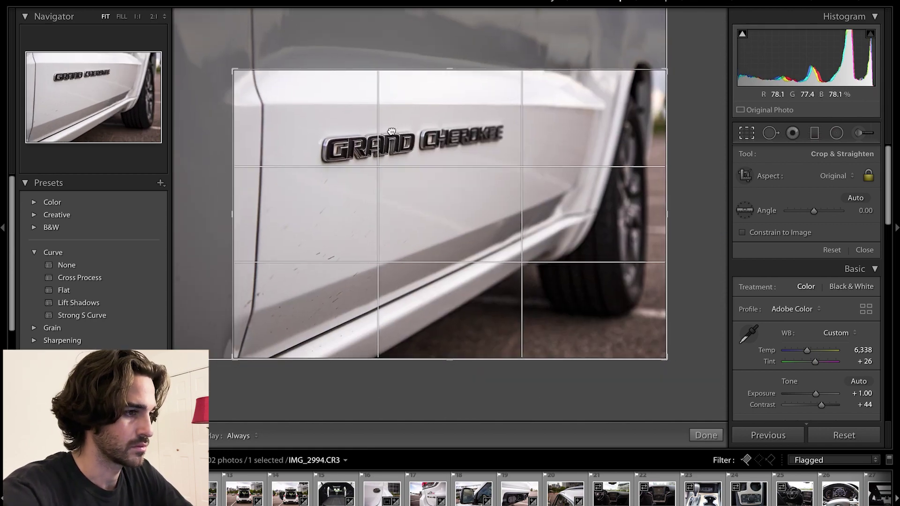
drag(389, 111, 390, 124)
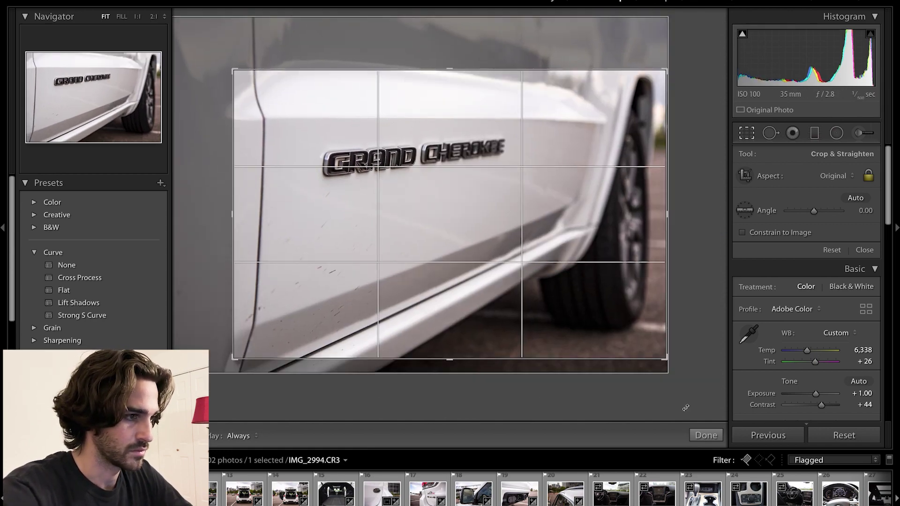
click(710, 437)
Advance to the interior dashboard photo IMG_3014, dismissing the cannot-reorder warning
key(Right)
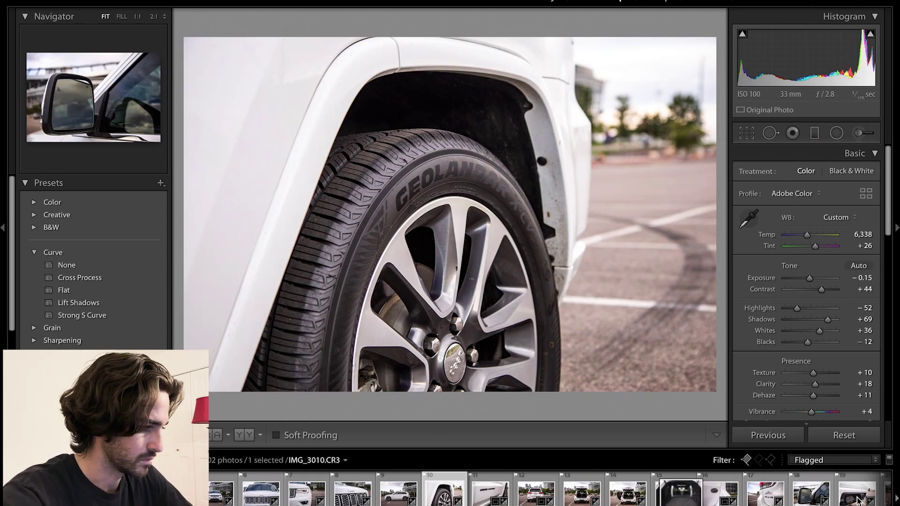
drag(861, 497, 825, 497)
click(588, 165)
scroll(614, 497, down, 5)
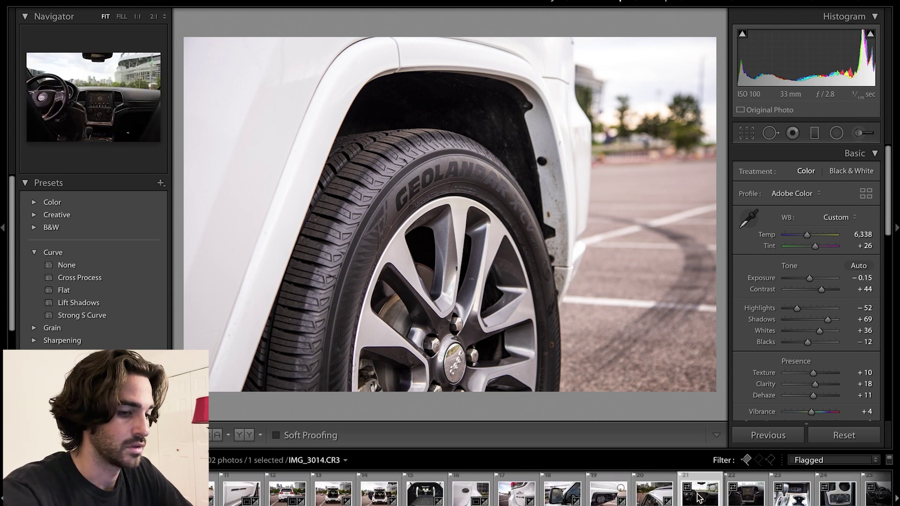
Look over the dashboard and gear-shifter photos, then select cargo-area photo IMG_3006
click(699, 497)
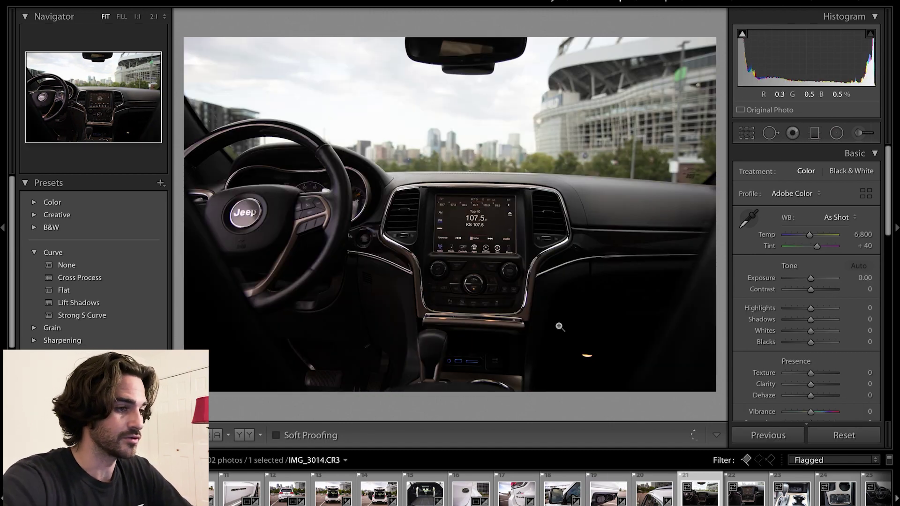
click(783, 498)
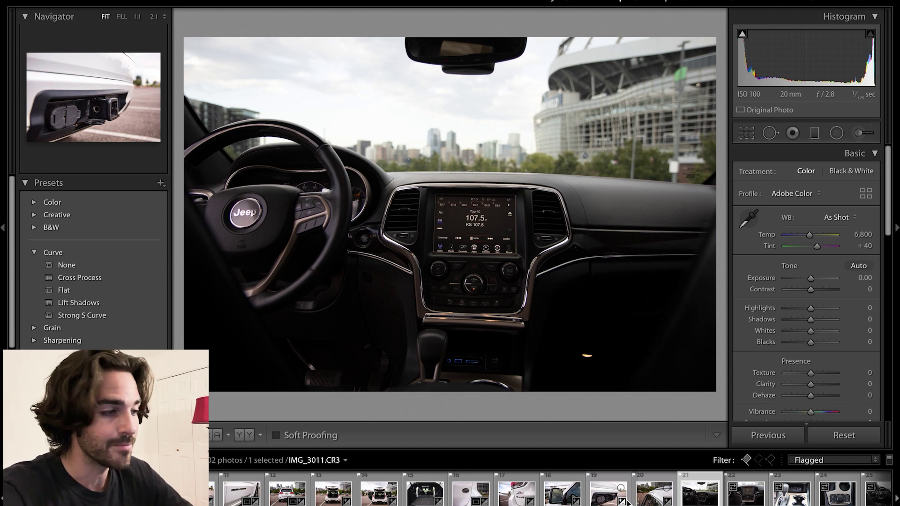
click(430, 493)
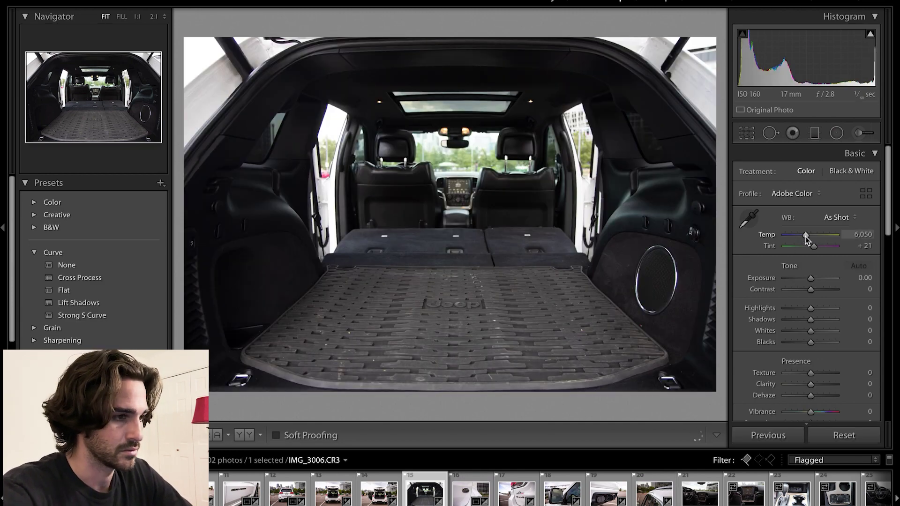
Set Temp 6,050, Exposure +0.40, Highlights -41, Shadows +23, Dehaze +9, then copy the settings
drag(808, 236, 806, 235)
drag(814, 280, 814, 278)
drag(810, 308, 812, 396)
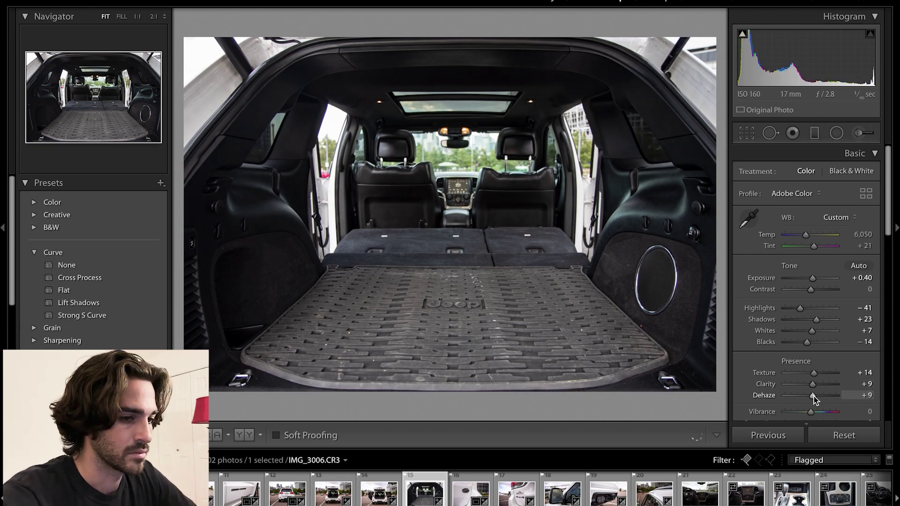
key(super+shift+c)
Confirm the copied develop settings, then level the dashboard photo along the skyline to -0.61°
click(653, 324)
click(700, 493)
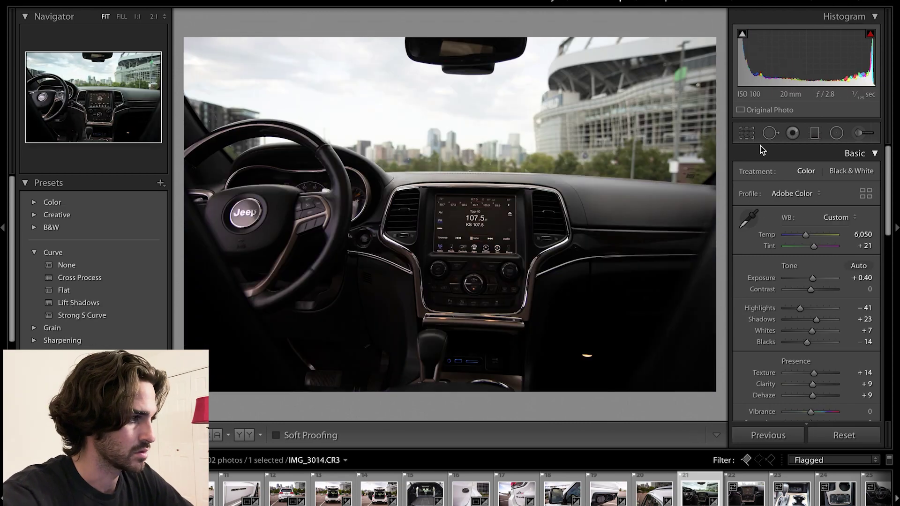
click(747, 133)
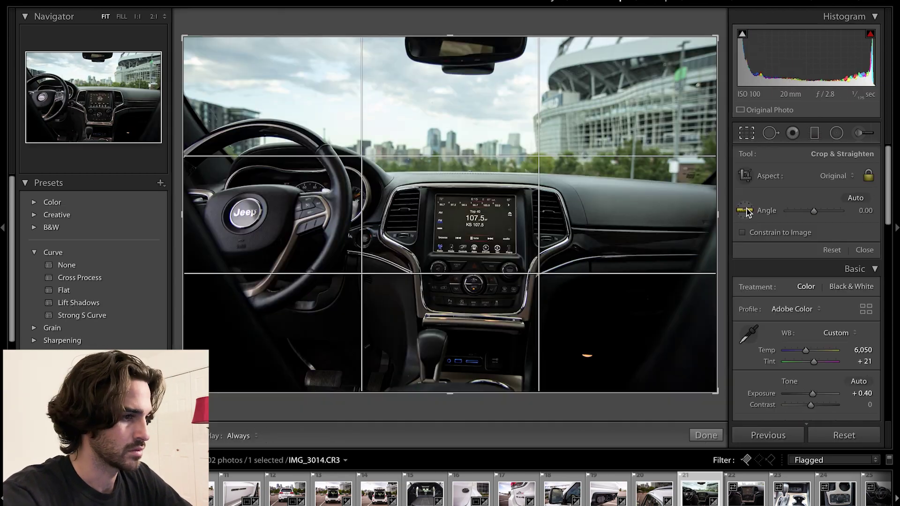
click(745, 211)
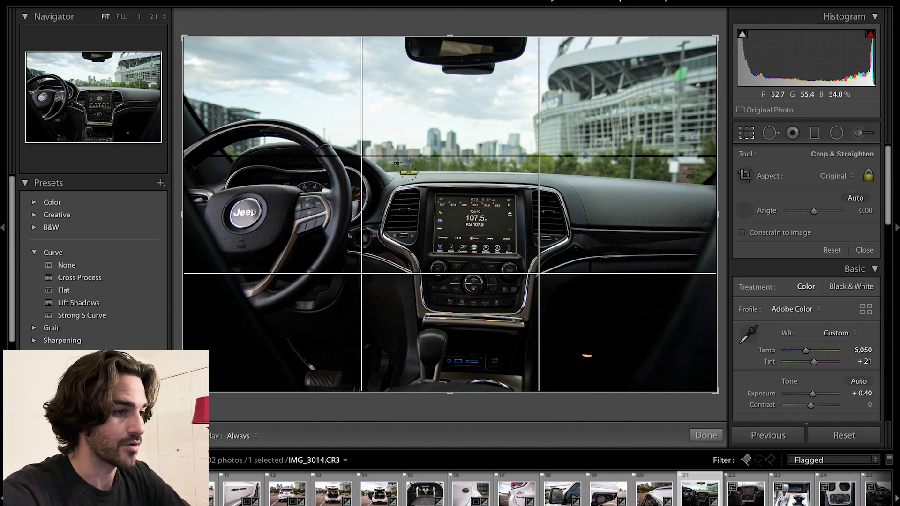
drag(380, 160, 570, 161)
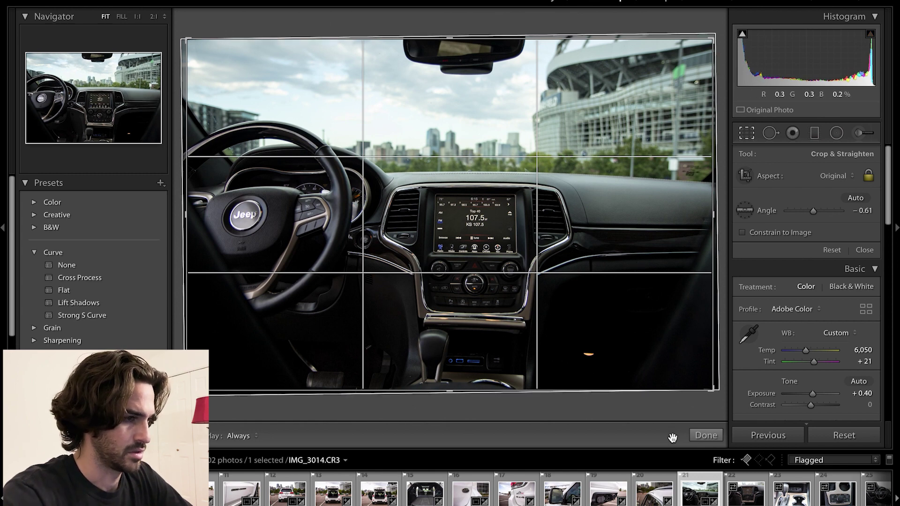
click(707, 435)
Straighten the centre-screen photo by 1.15° along its skyline
key(Right)
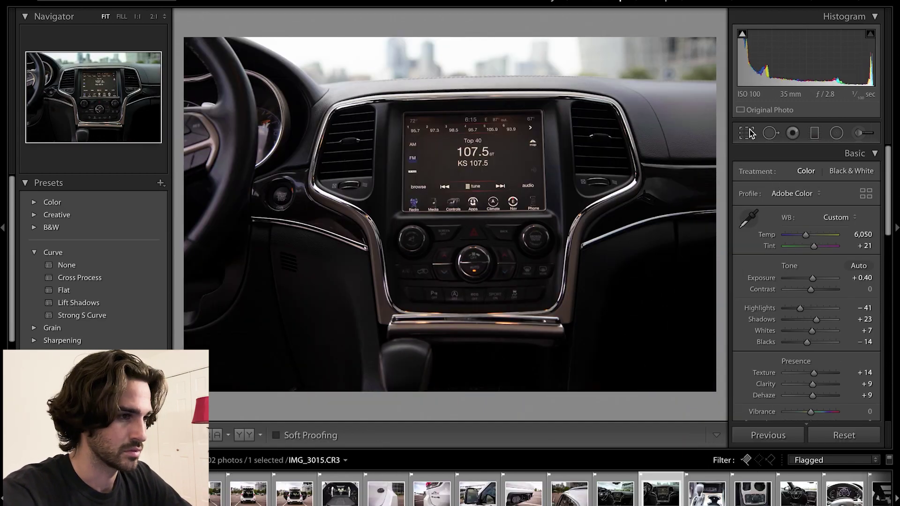
click(747, 132)
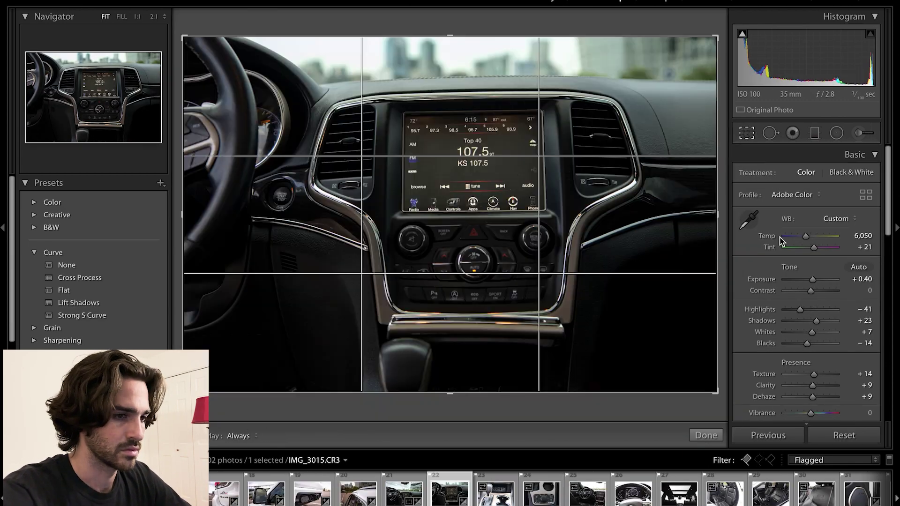
click(745, 210)
drag(361, 83, 594, 75)
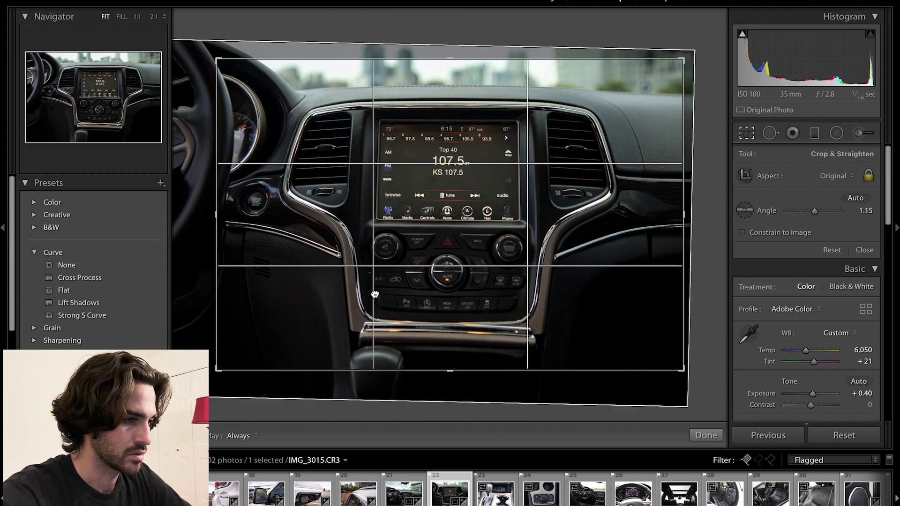
click(706, 435)
Darken the gear shifter photo slightly and cool the terrain-selector photo to Temp 5,681
key(Right)
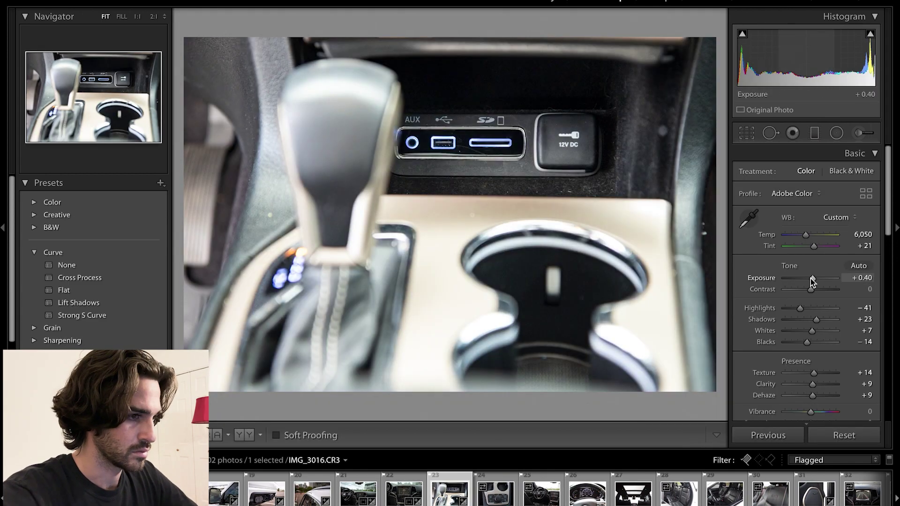
drag(811, 278, 822, 291)
key(Right)
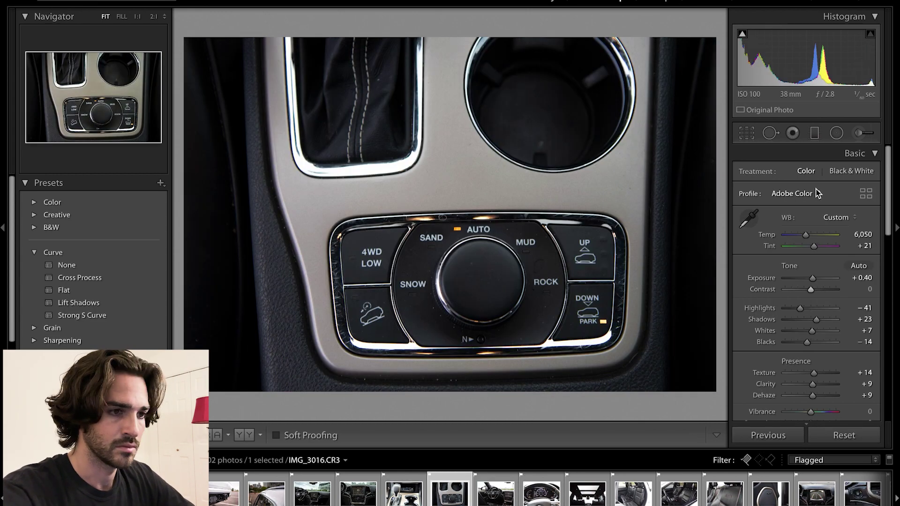
key(Right)
drag(806, 235, 804, 234)
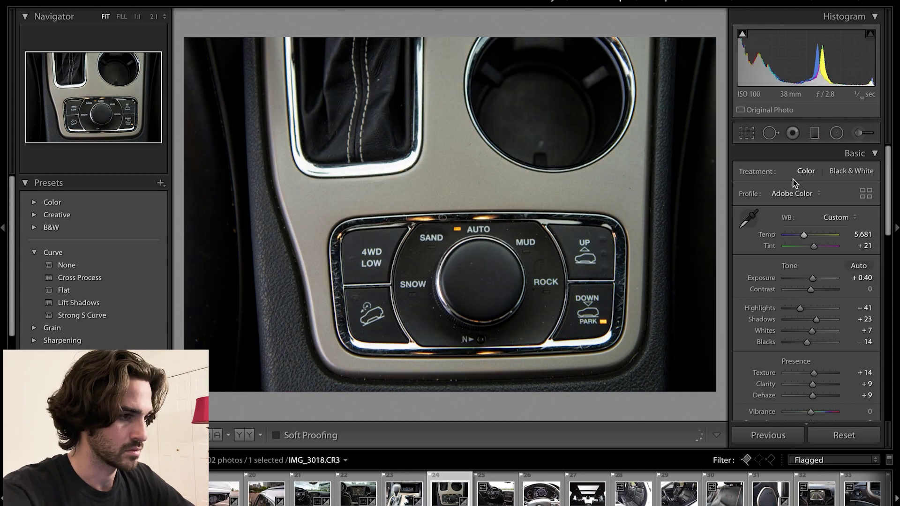
Crop the terrain-selector photo tightly around the controls, trimming left and bottom
key(r)
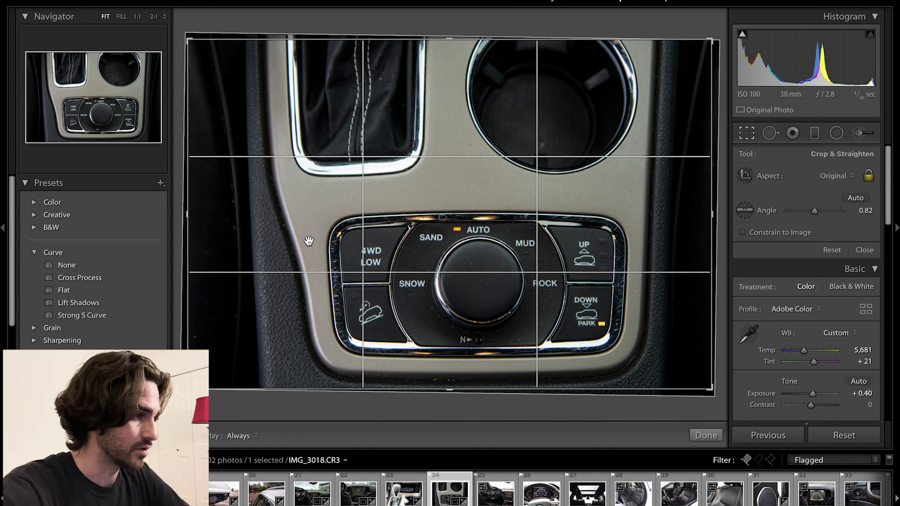
drag(188, 388, 224, 359)
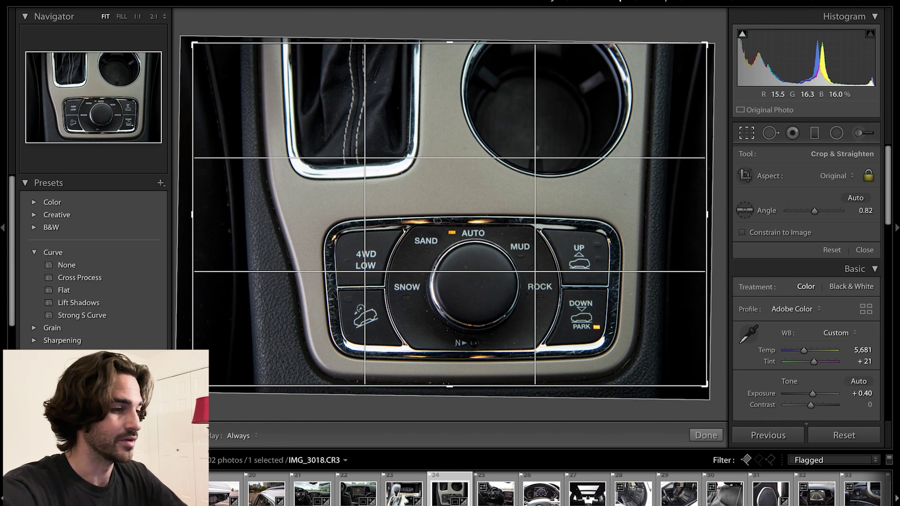
drag(198, 249, 233, 398)
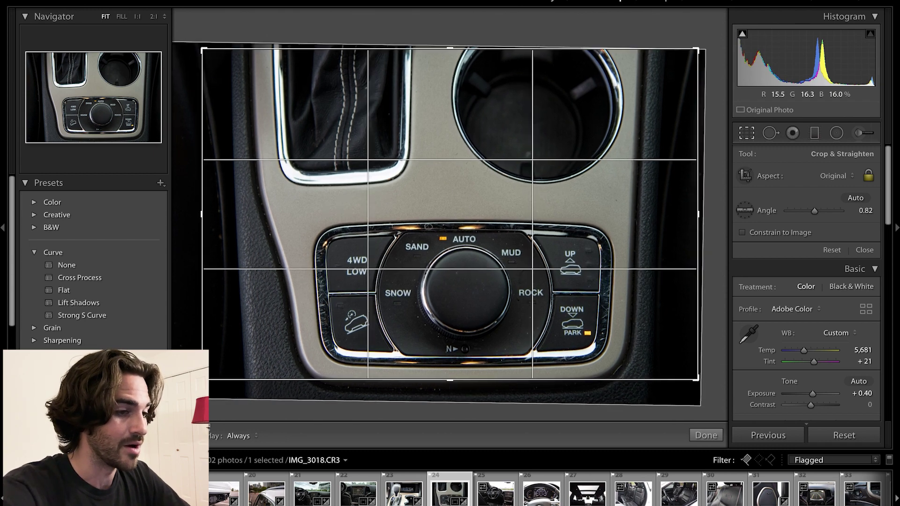
drag(211, 426, 218, 426)
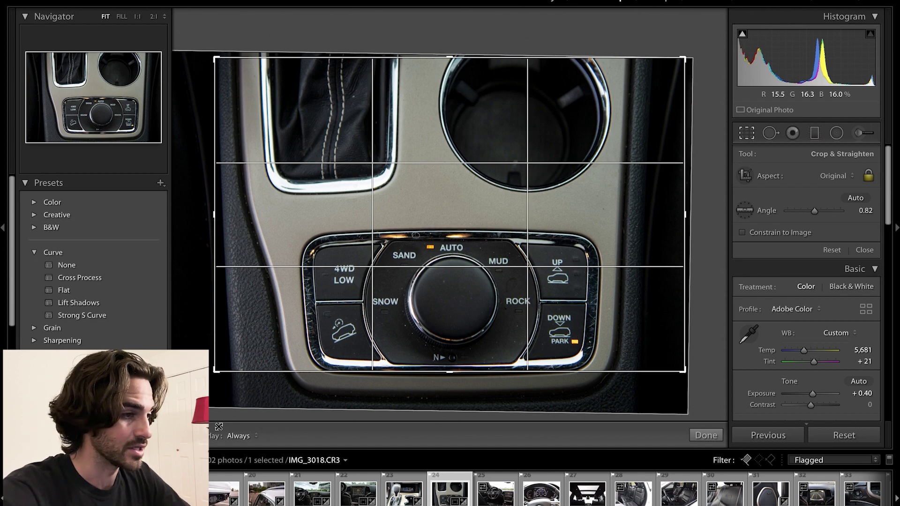
Apply the console crop, paste the shared settings onto the next photo, and lower exposure on the following one
click(705, 434)
key(Right)
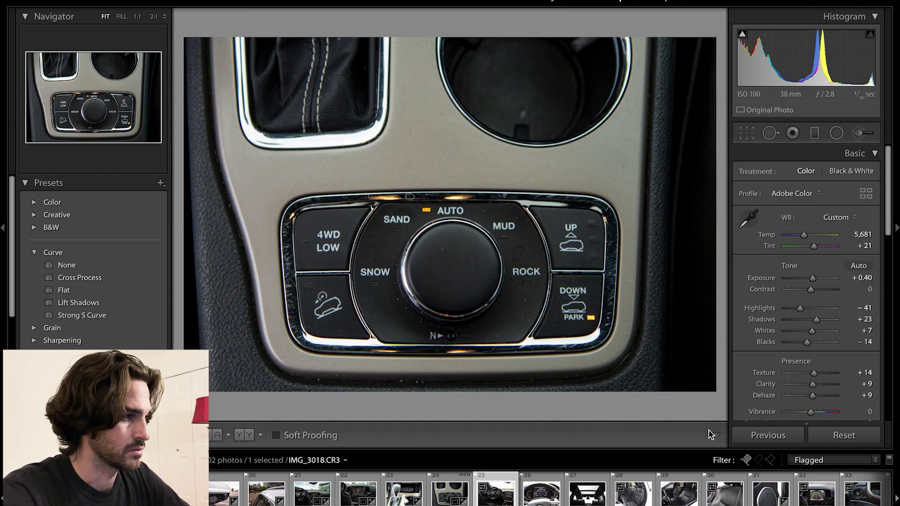
key(ctrl+shift+v)
key(Right)
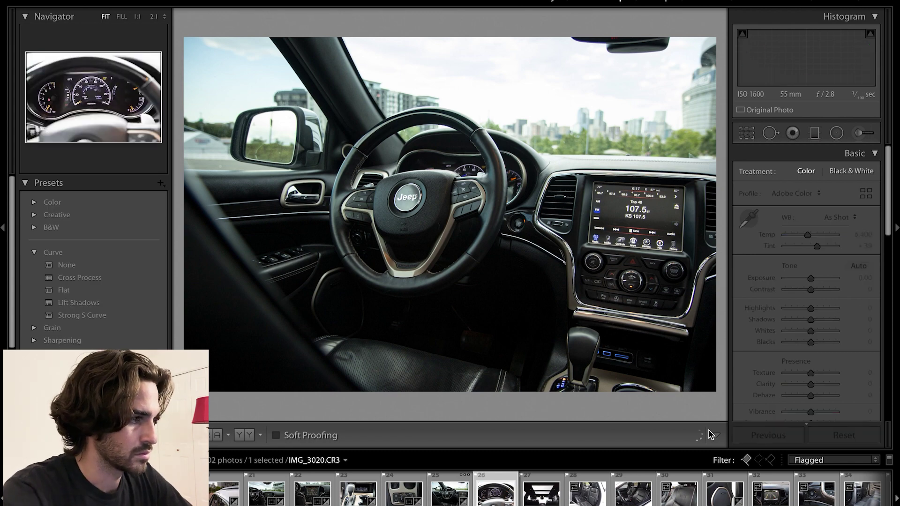
drag(813, 278, 810, 278)
Pull down highlights on the sunroof shot; warm, add contrast and darken the front seats photo
key(Right)
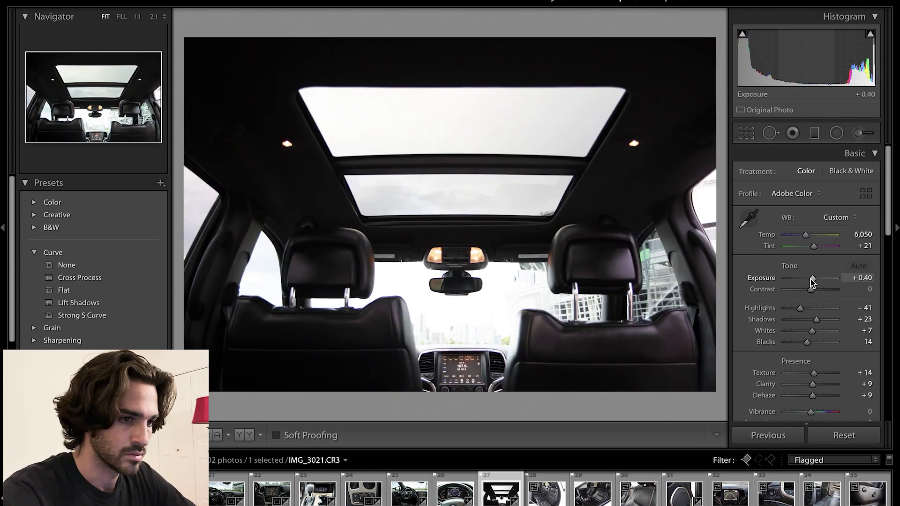
drag(800, 308, 789, 311)
key(Right)
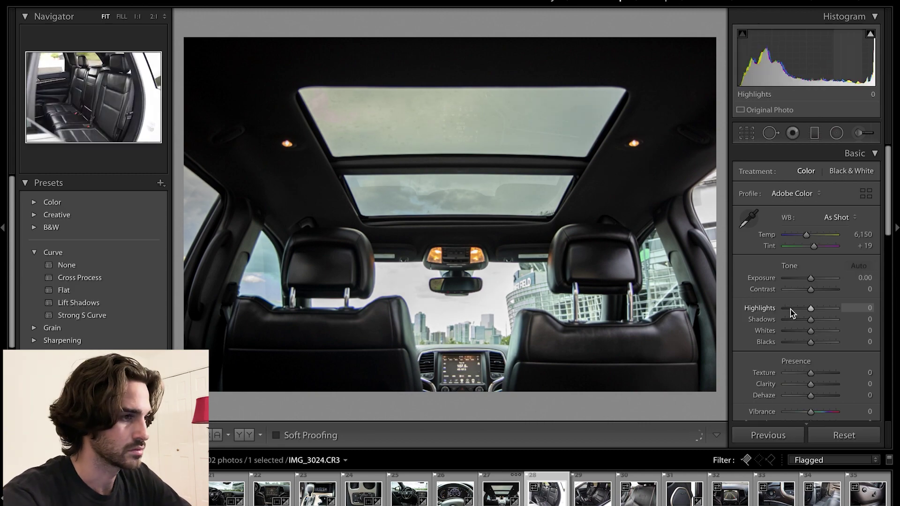
key(Right)
key(Right)
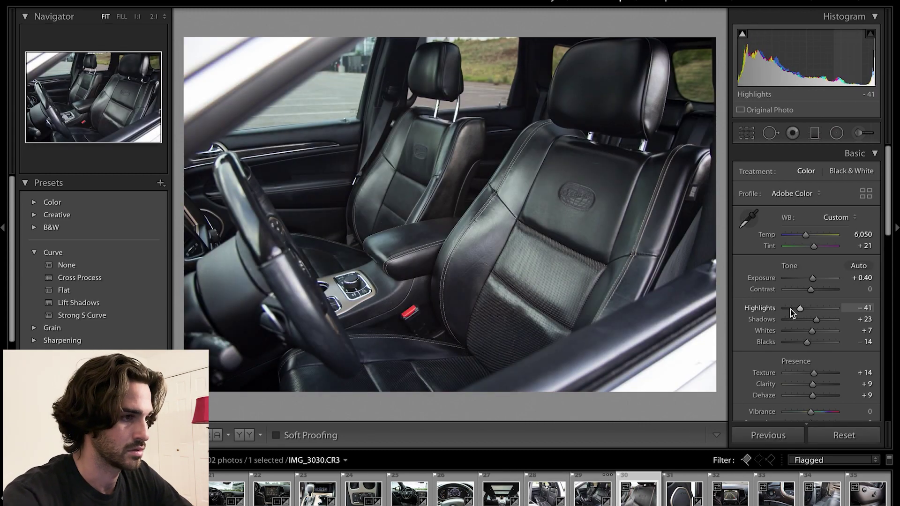
Adjust contrast on the backup camera photo and warm the engine start button photo to 6,322
key(Right)
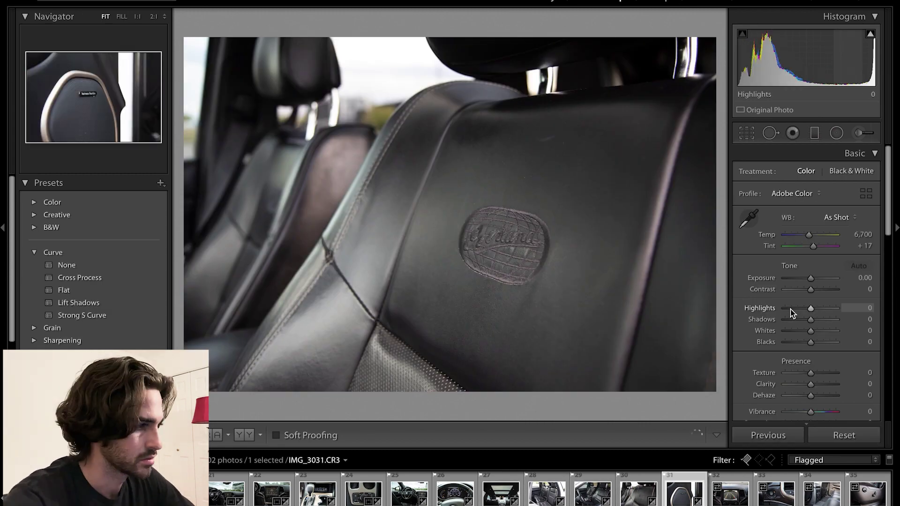
drag(806, 234, 810, 237)
drag(811, 289, 812, 281)
key(Right)
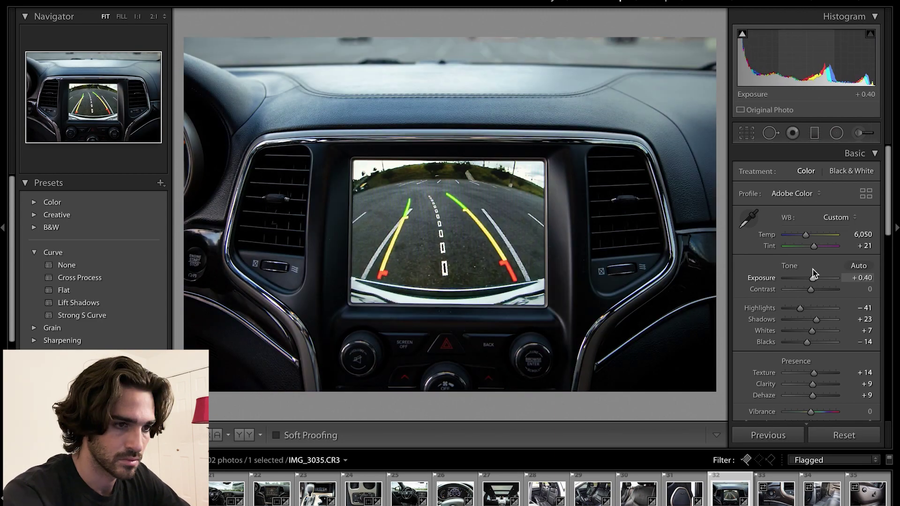
key(Right)
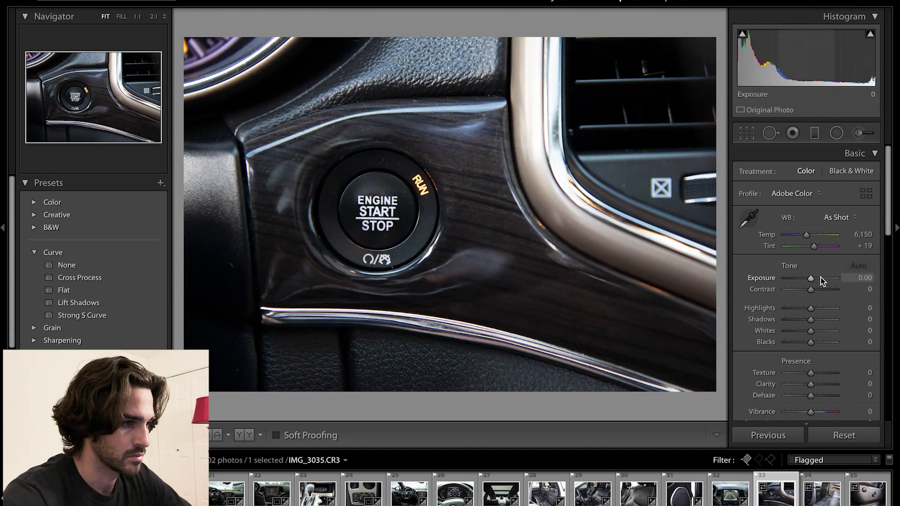
drag(811, 289, 821, 291)
key(Right)
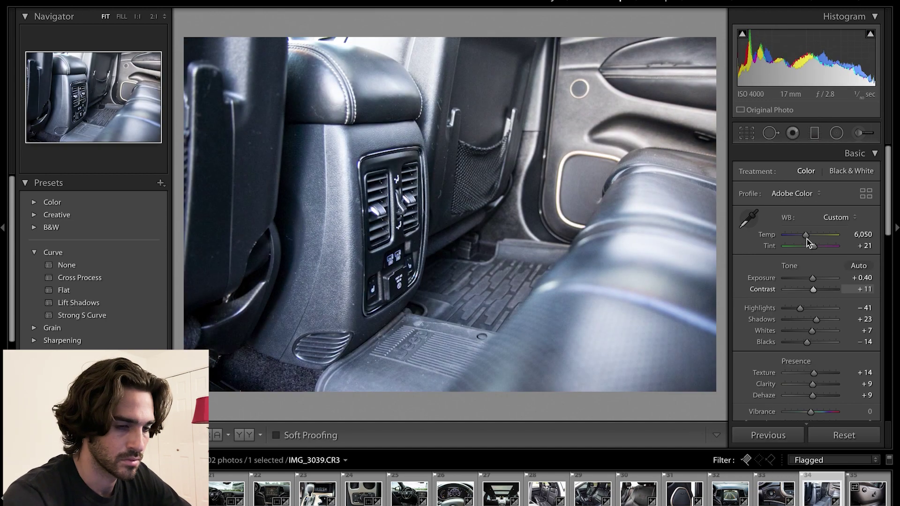
drag(806, 239, 809, 238)
key(Right)
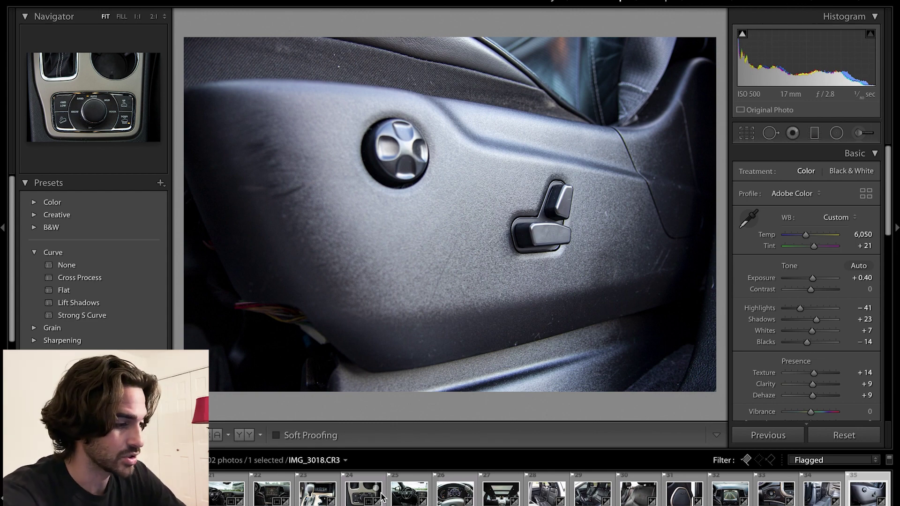
Select all 35 flagged photos from the first thumbnail and choose File > Export
scroll(296, 495, up, 5)
click(295, 496)
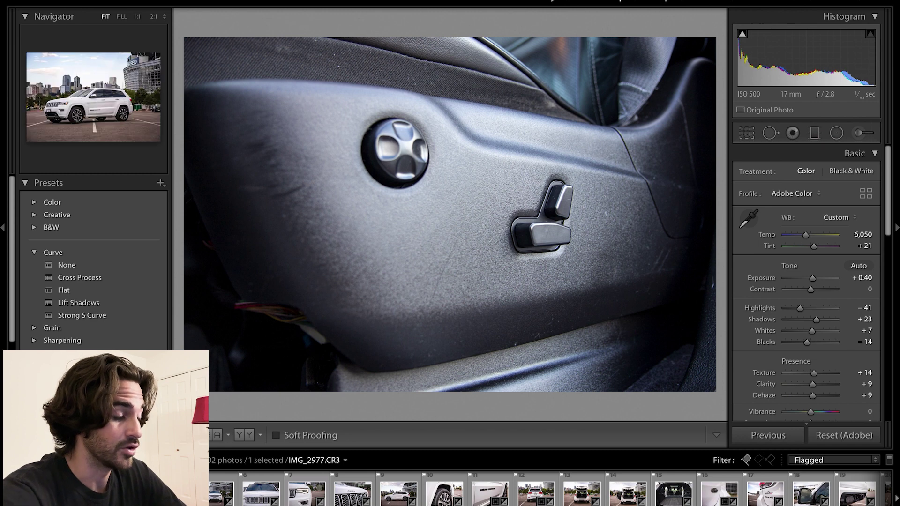
key(super+a)
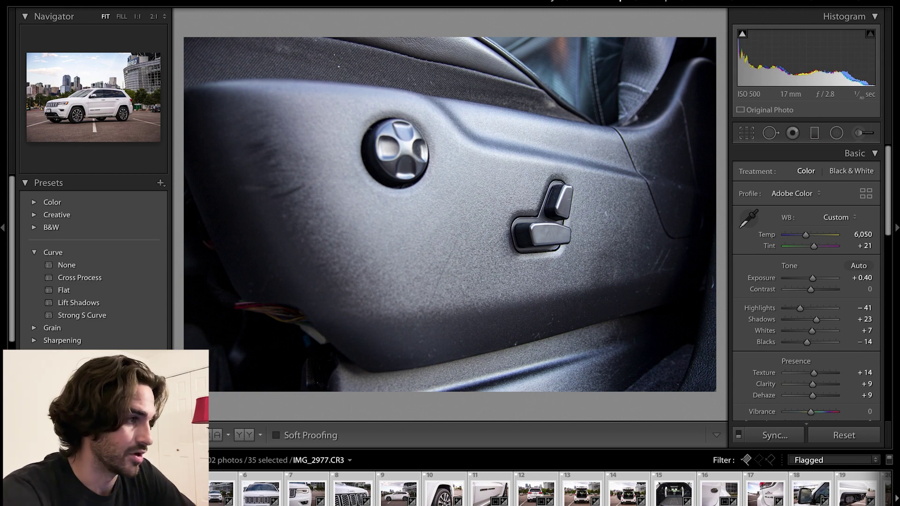
click(159, 2)
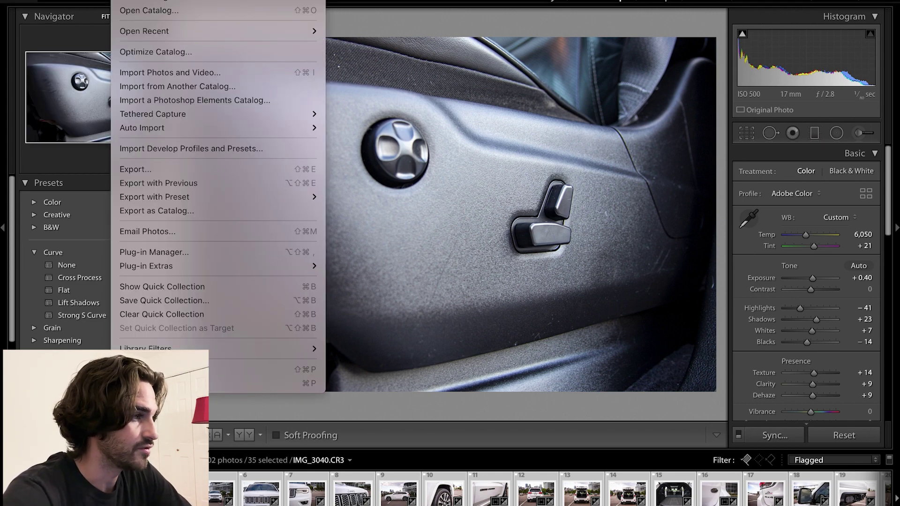
click(171, 170)
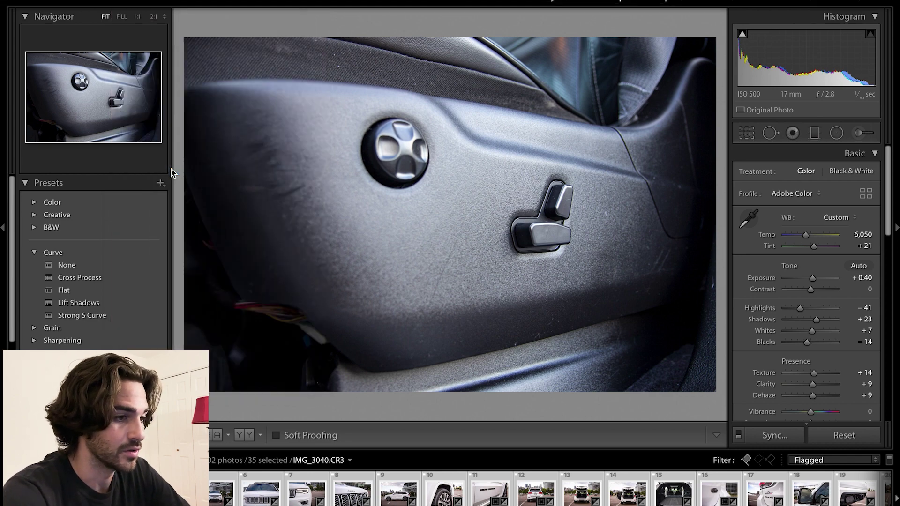